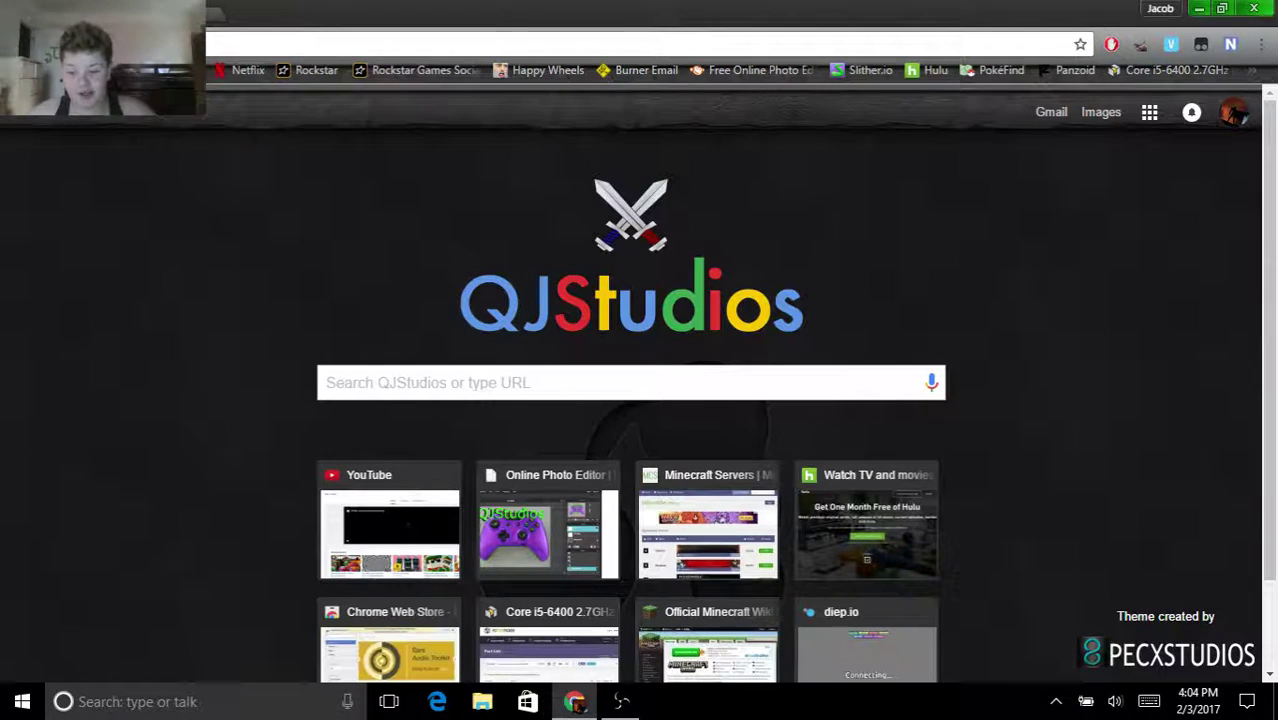
Step: Go to optifine.net in Chrome to load the OptiFine home page
text(ebay)
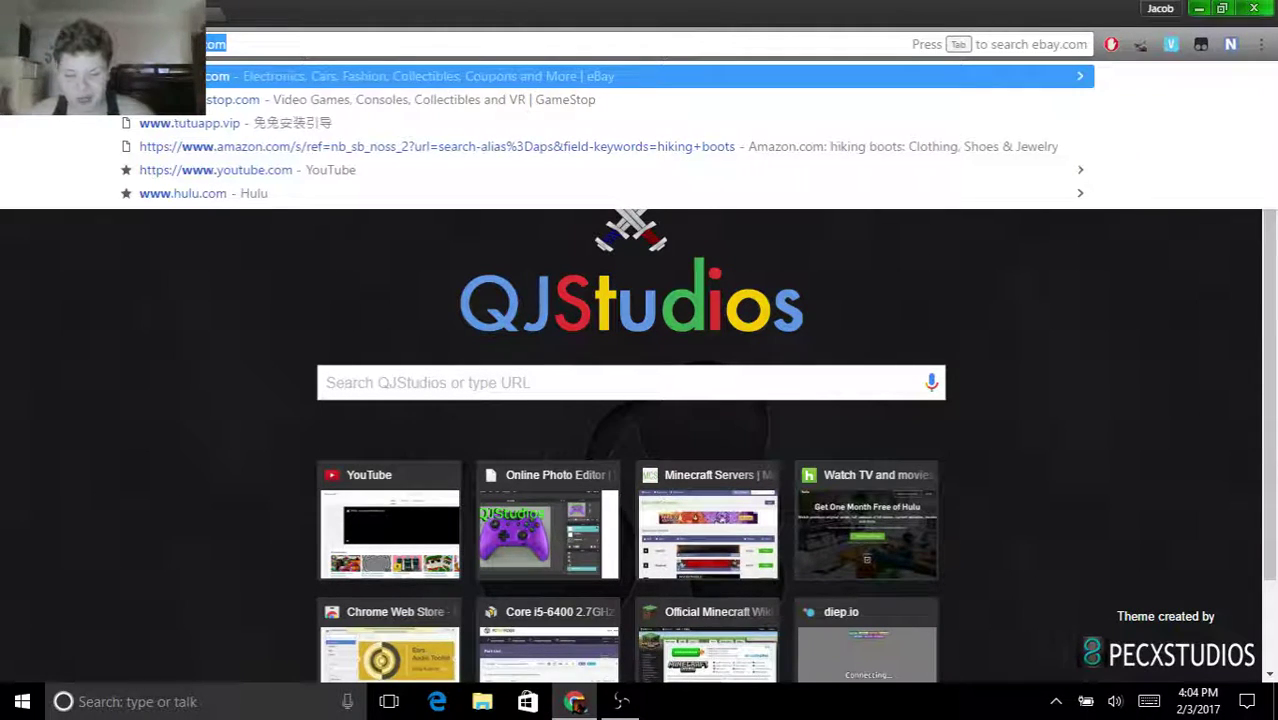
text(optifi)
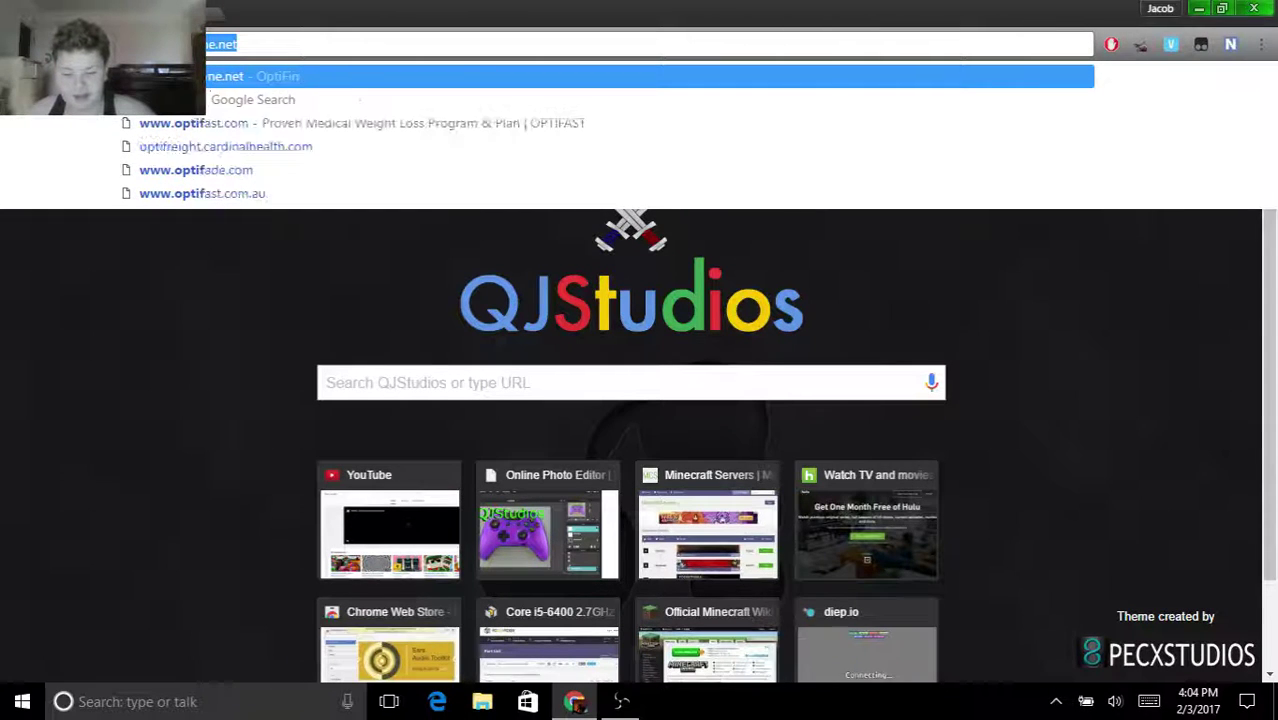
text(ne)
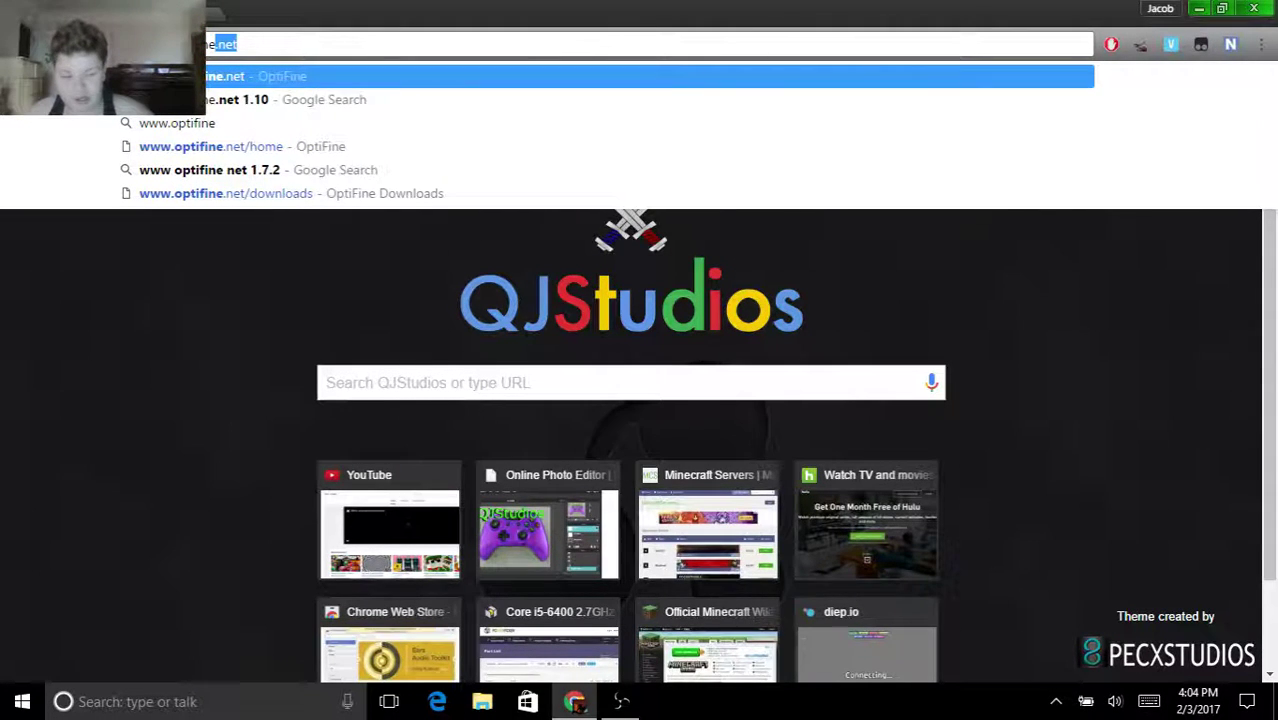
text(.net)
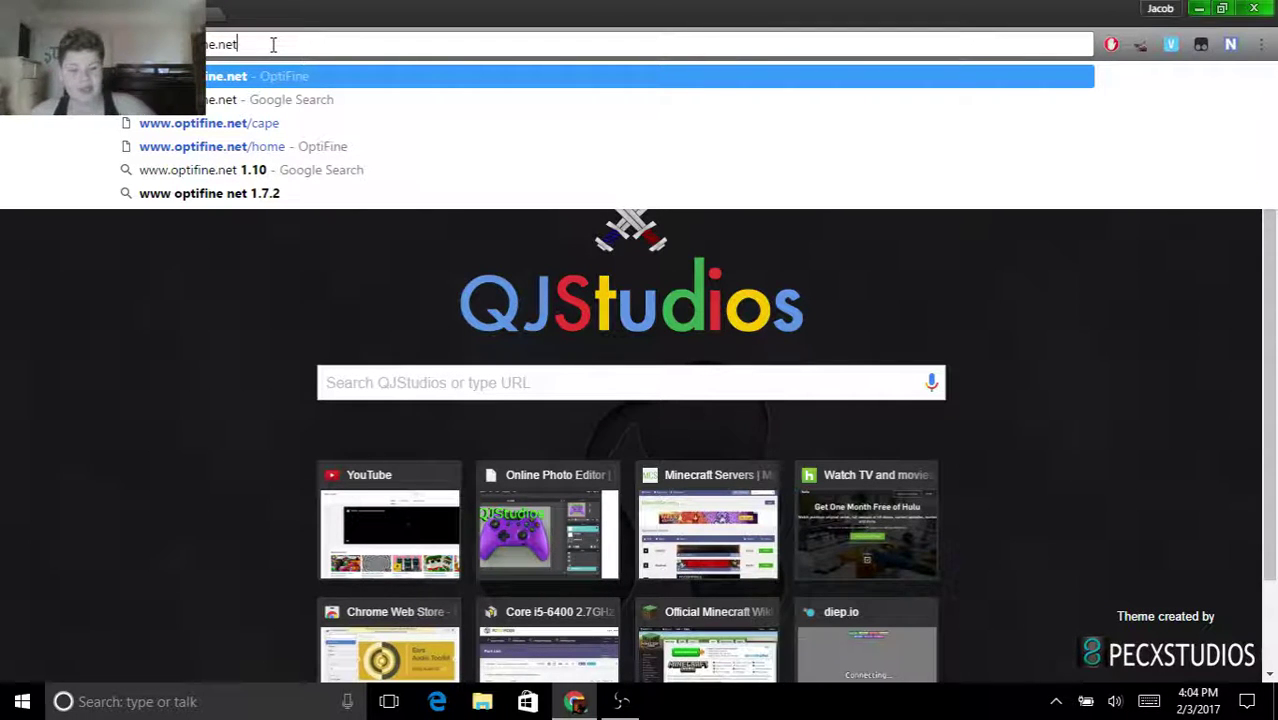
key(Return)
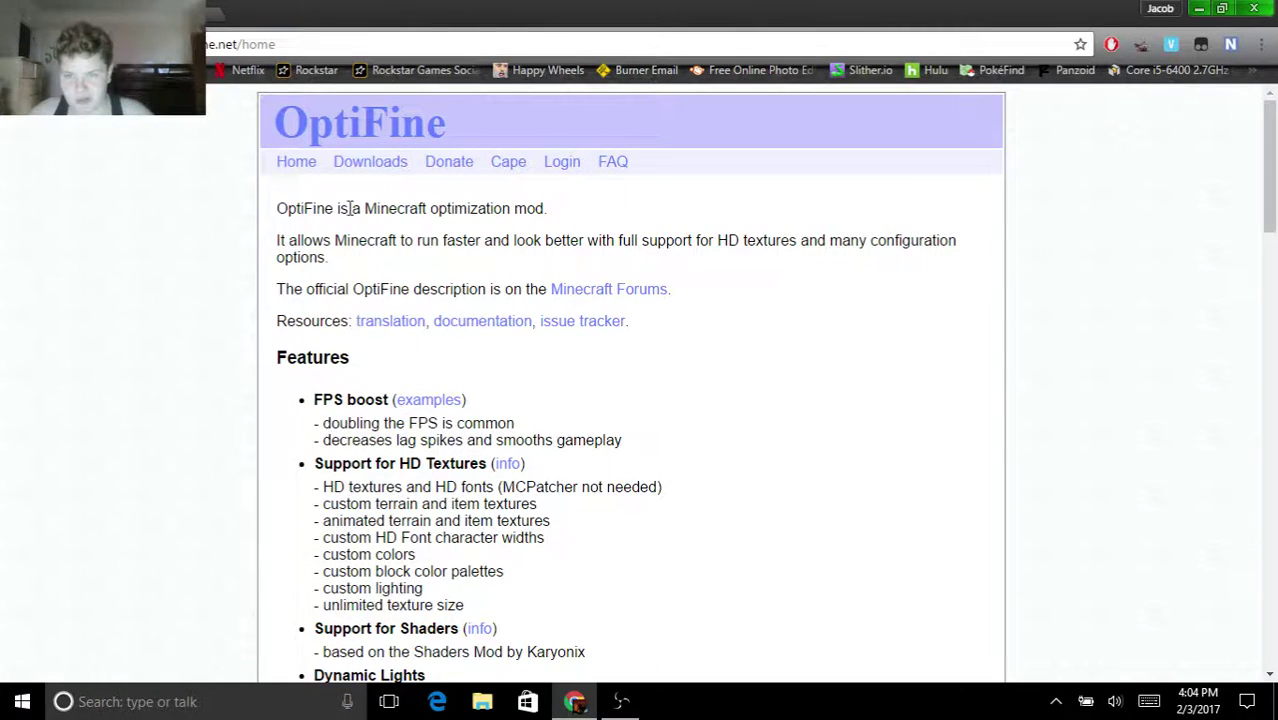
Step: Switch the OptiFine site to its Downloads page
click(375, 160)
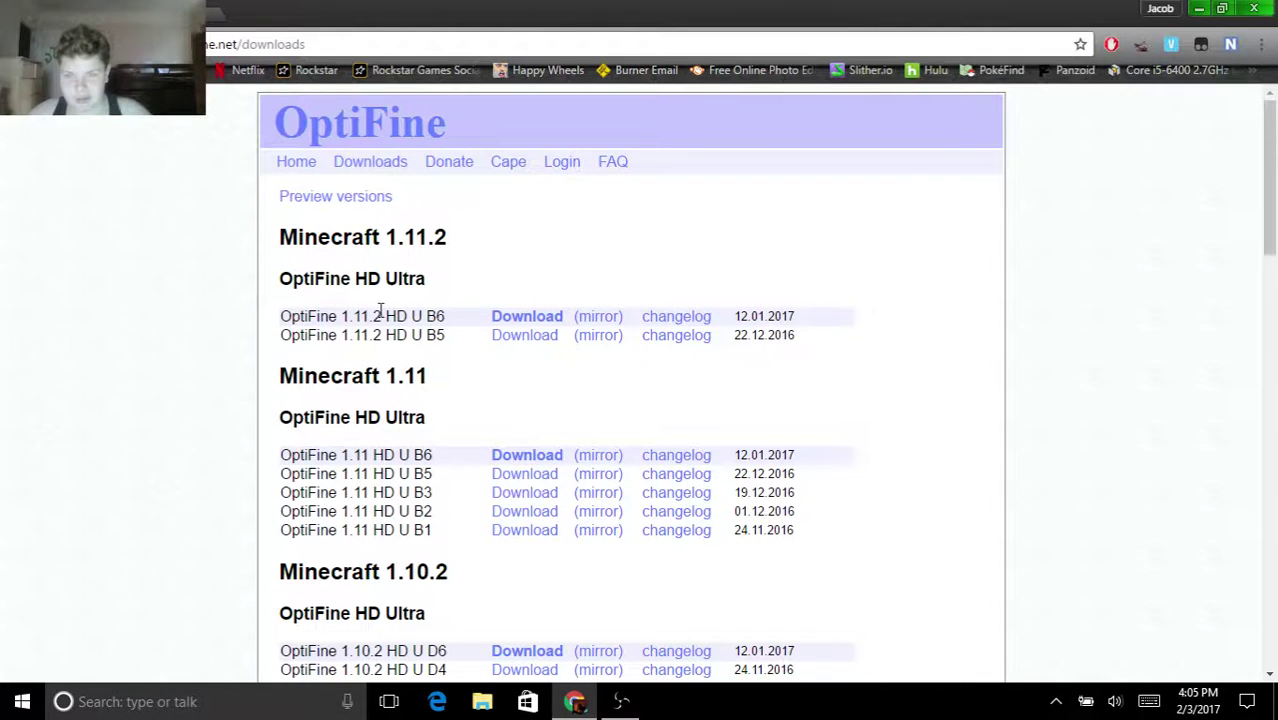
Step: Start the OptiFine 1.11.2 HD U B6 download from the Minecraft 1.11.2 list
drag(271, 320, 485, 337)
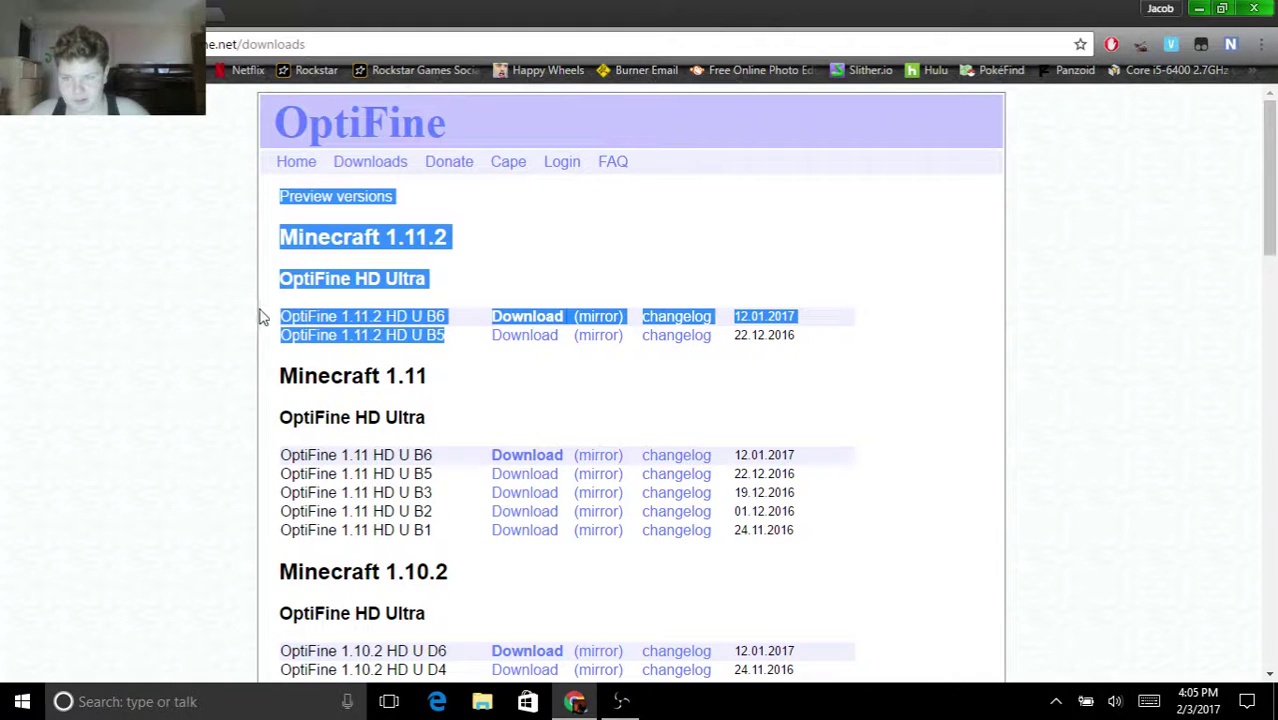
drag(268, 317, 558, 335)
click(561, 370)
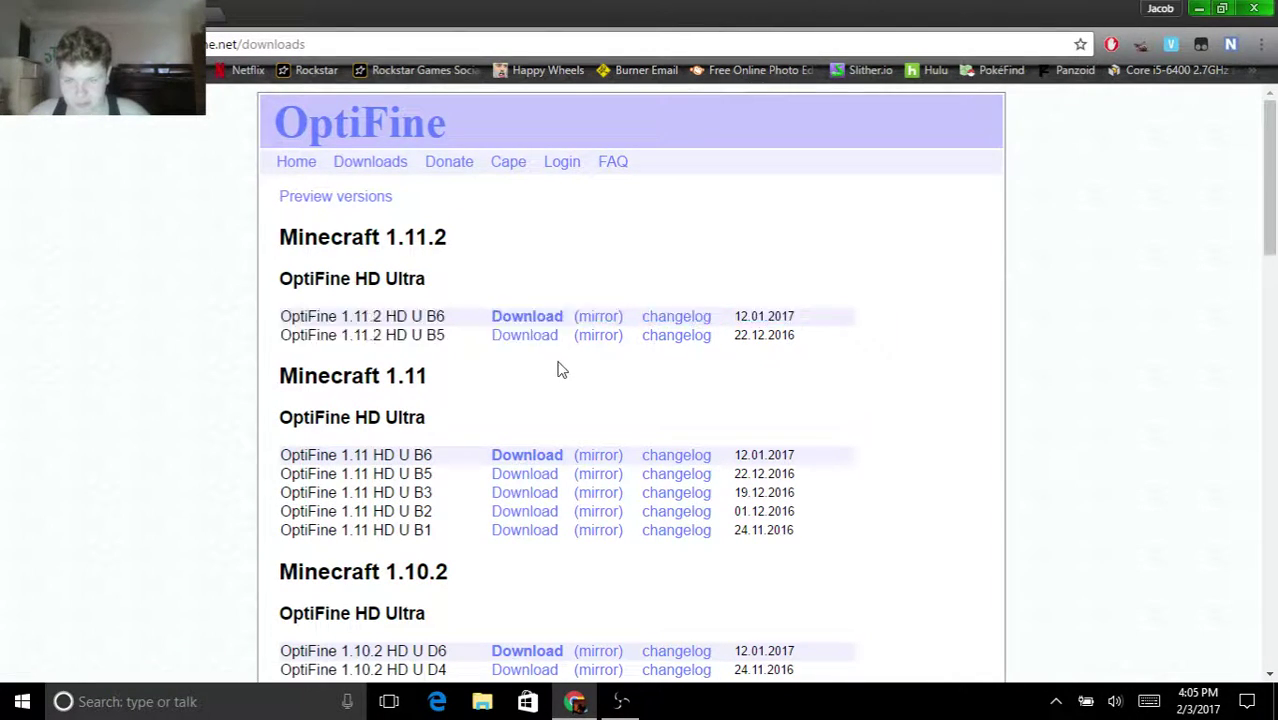
mouse_move(485, 366)
mouse_down()
mouse_move(510, 316)
mouse_move(491, 316)
mouse_up()
click(489, 357)
click(491, 362)
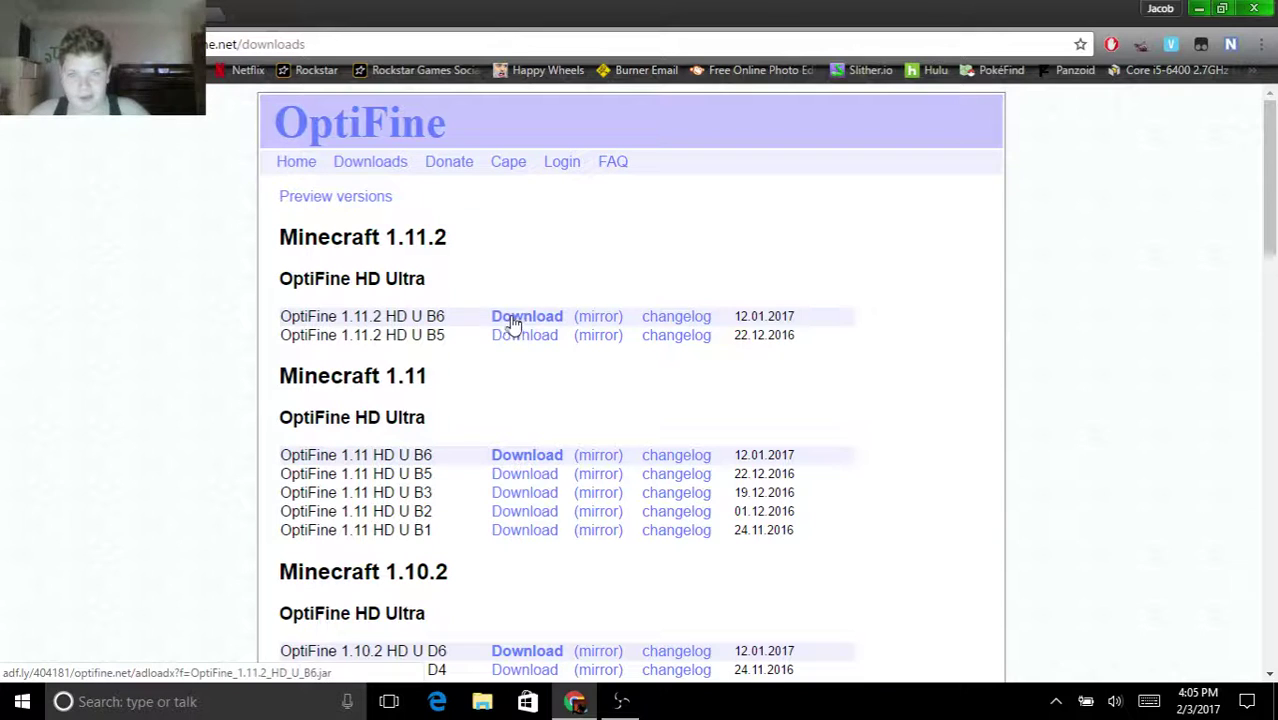
click(512, 322)
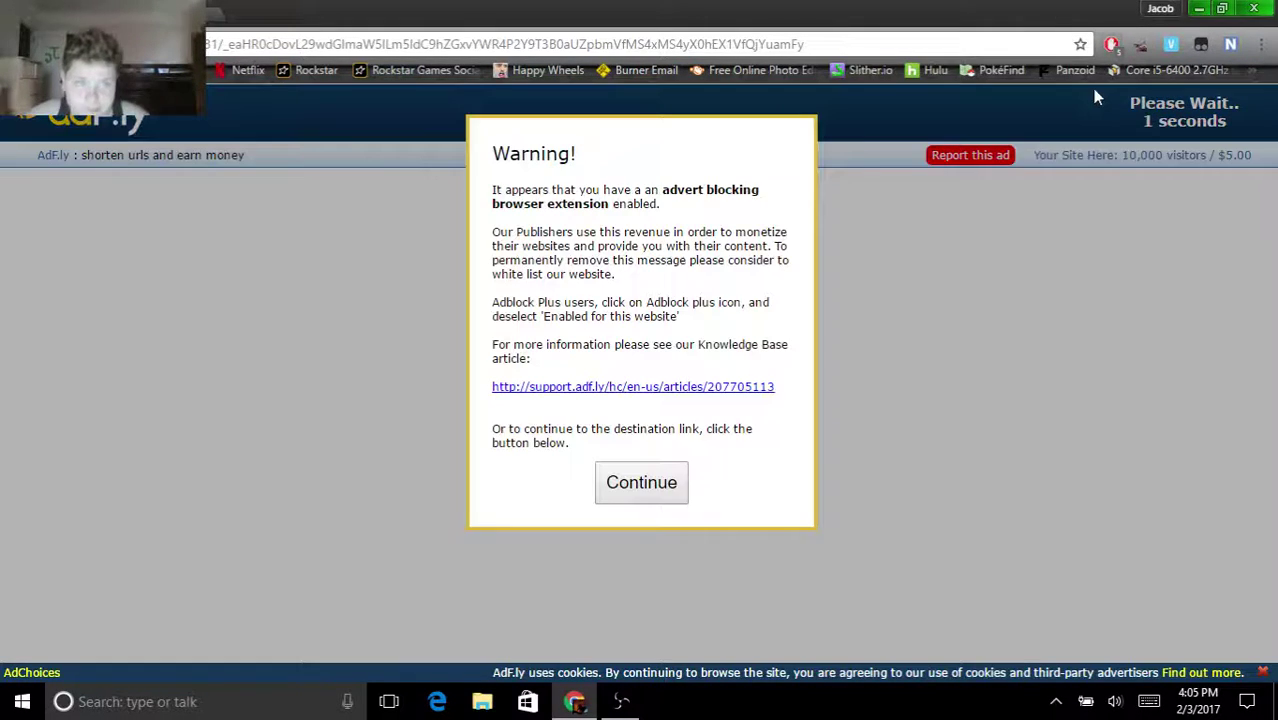
Step: Turn off AdBlock for the AdF.ly page and skip the ad to reach the OptiFine mirror
click(1111, 45)
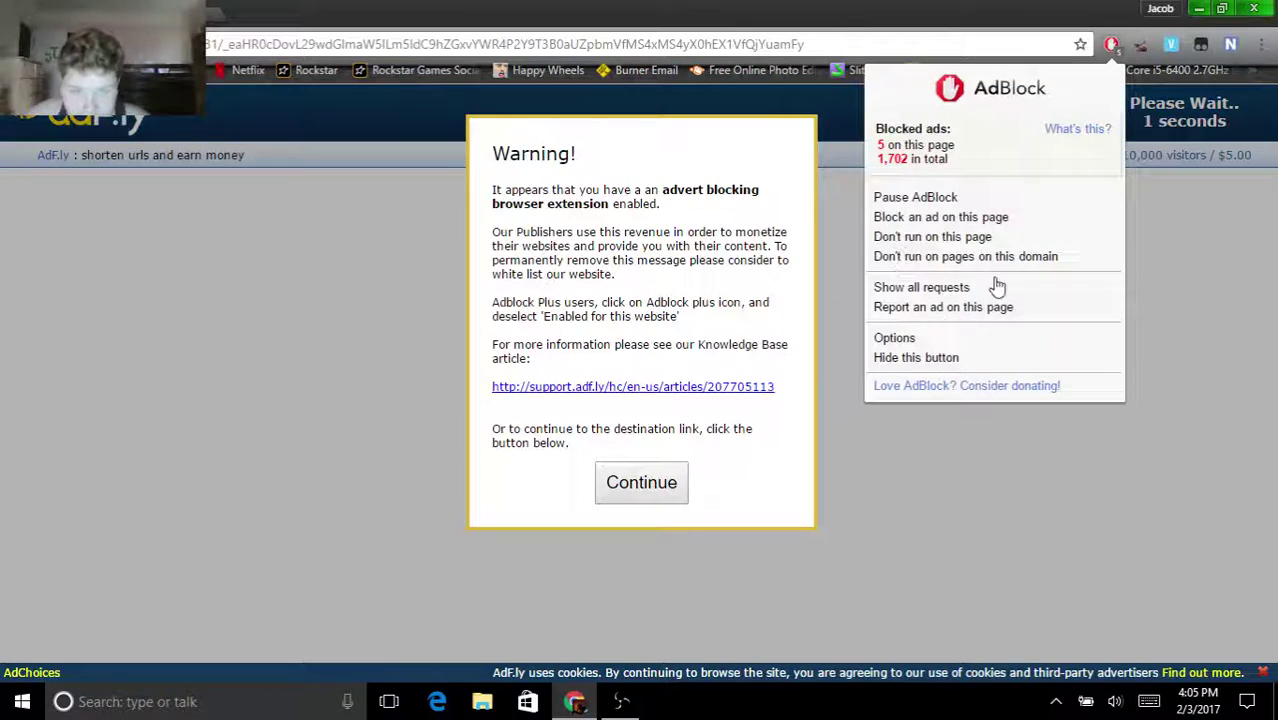
click(933, 238)
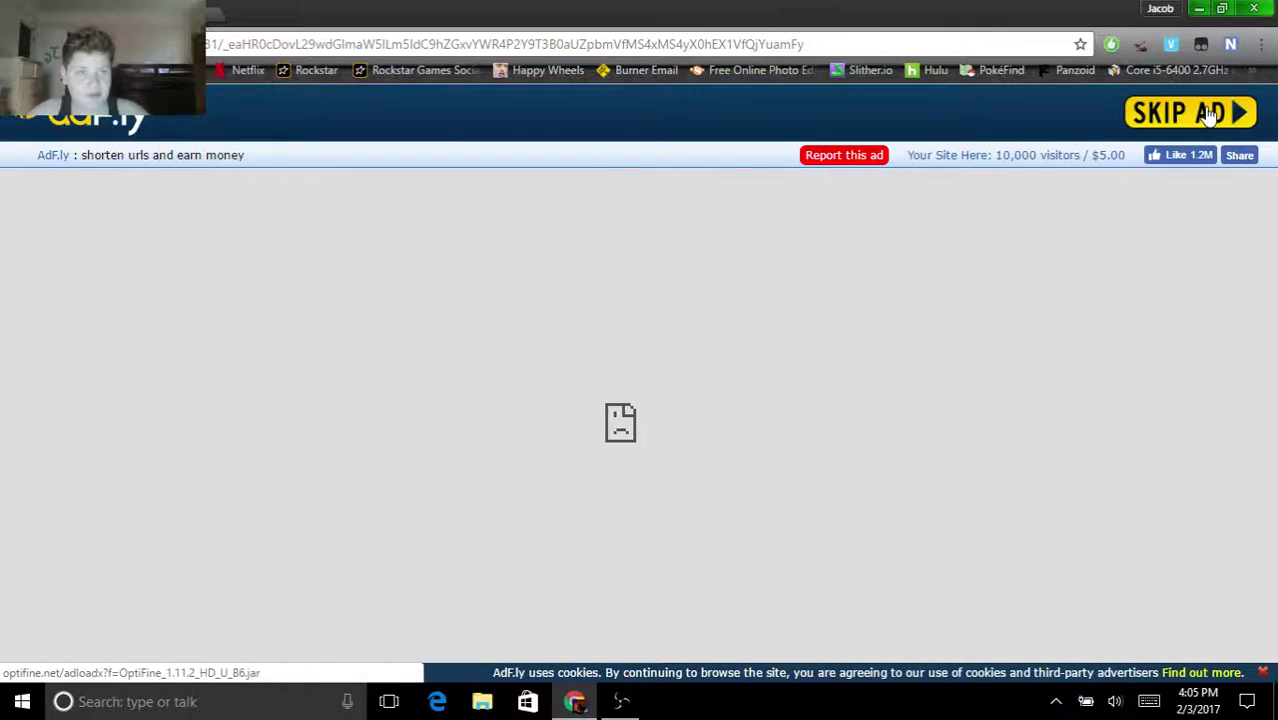
click(1209, 114)
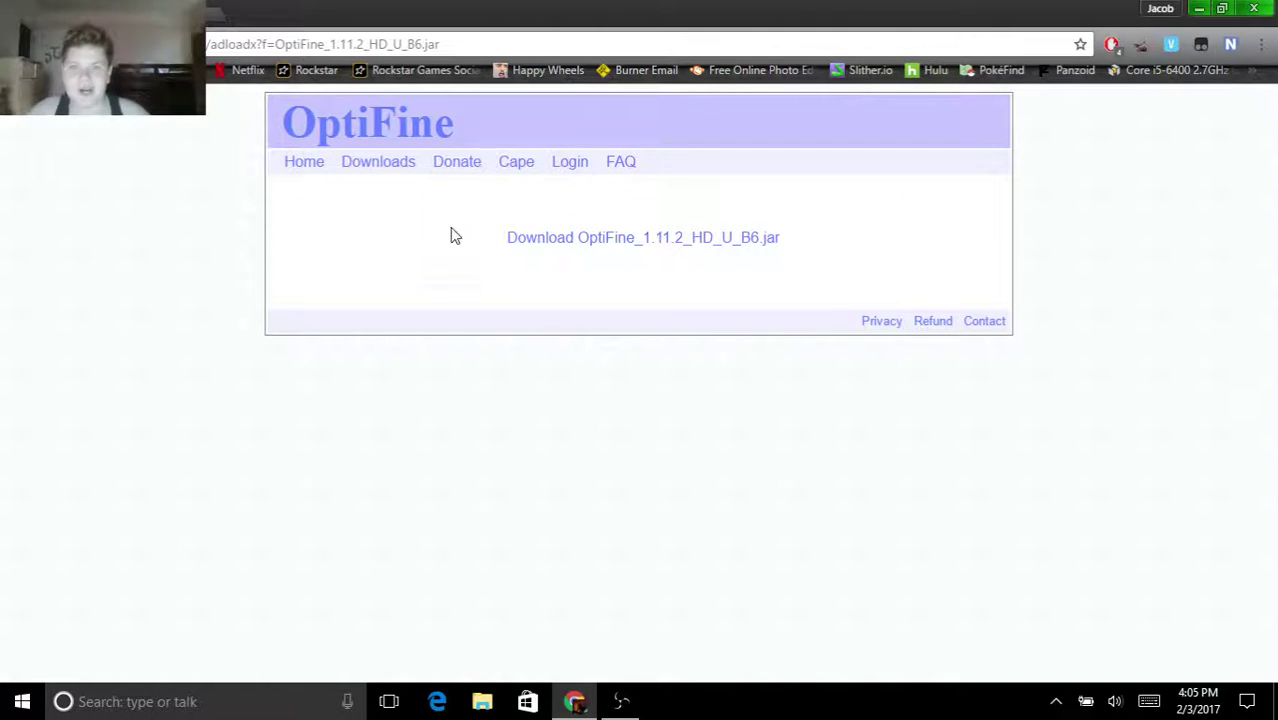
Step: Download OptiFine_1.11.2_HD_U_B6.jar, keep it despite the warning, and shrink Chrome
drag(452, 240, 764, 254)
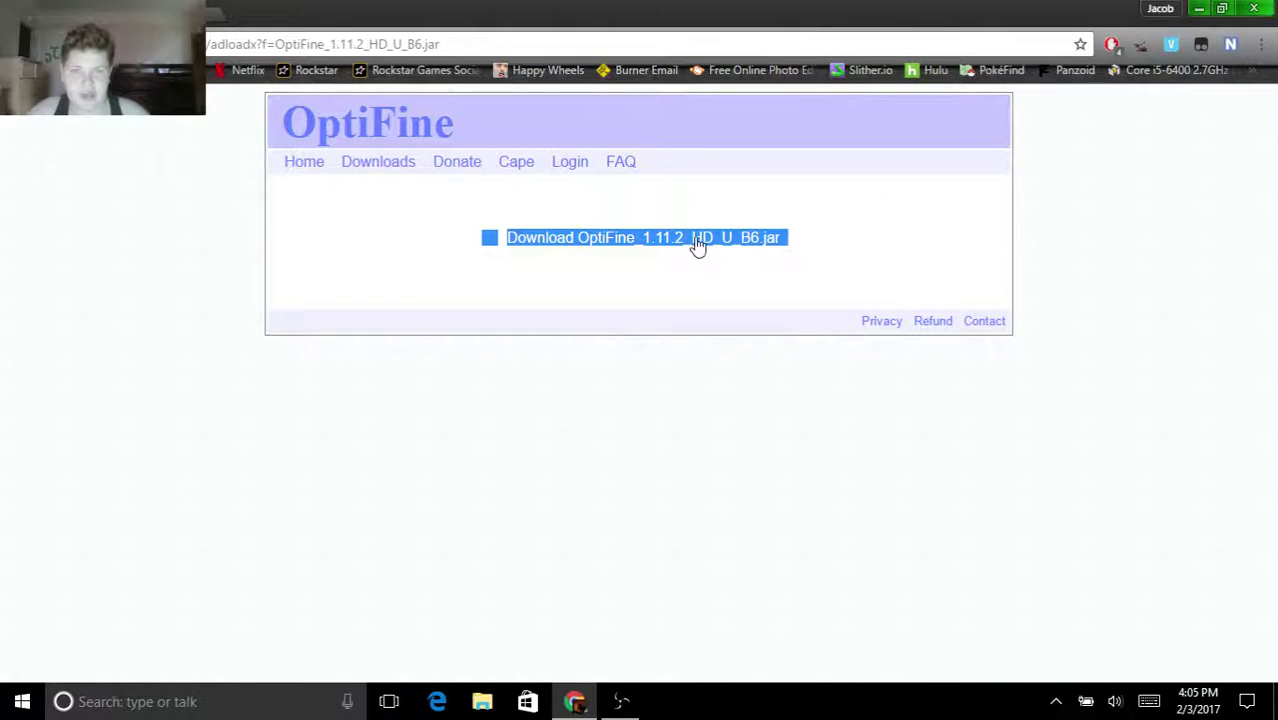
click(556, 250)
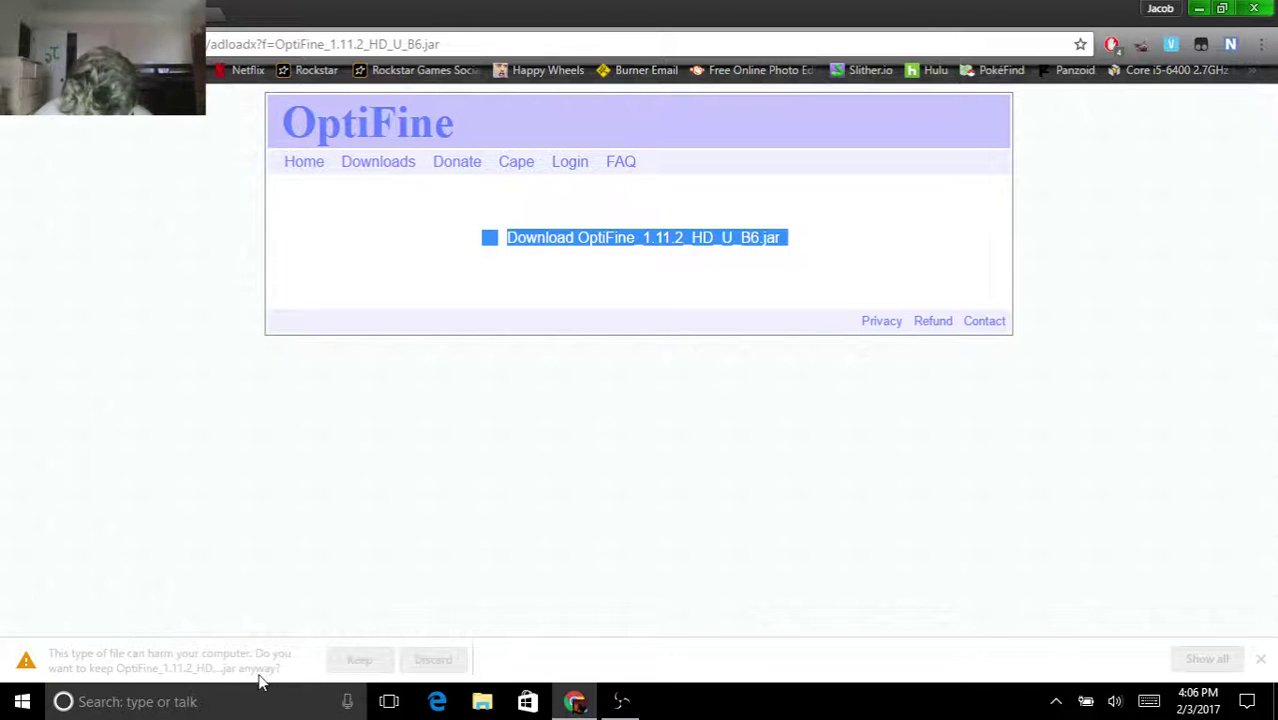
click(360, 660)
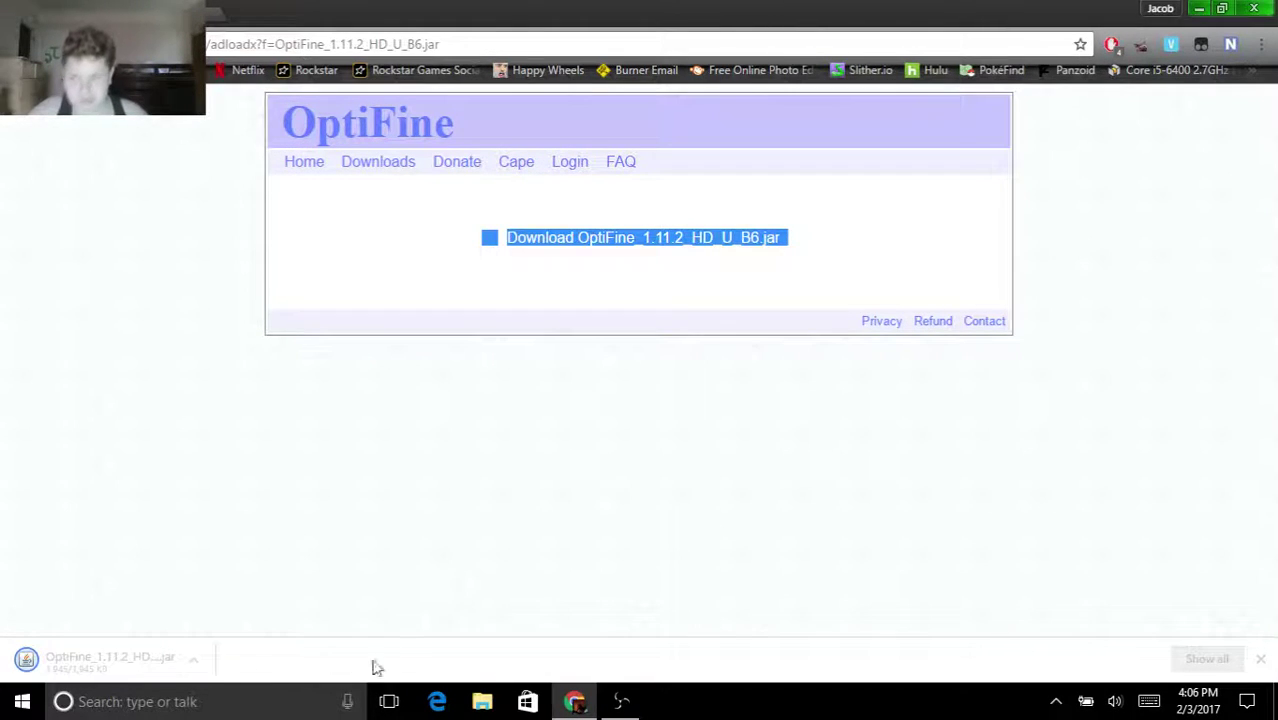
click(1223, 10)
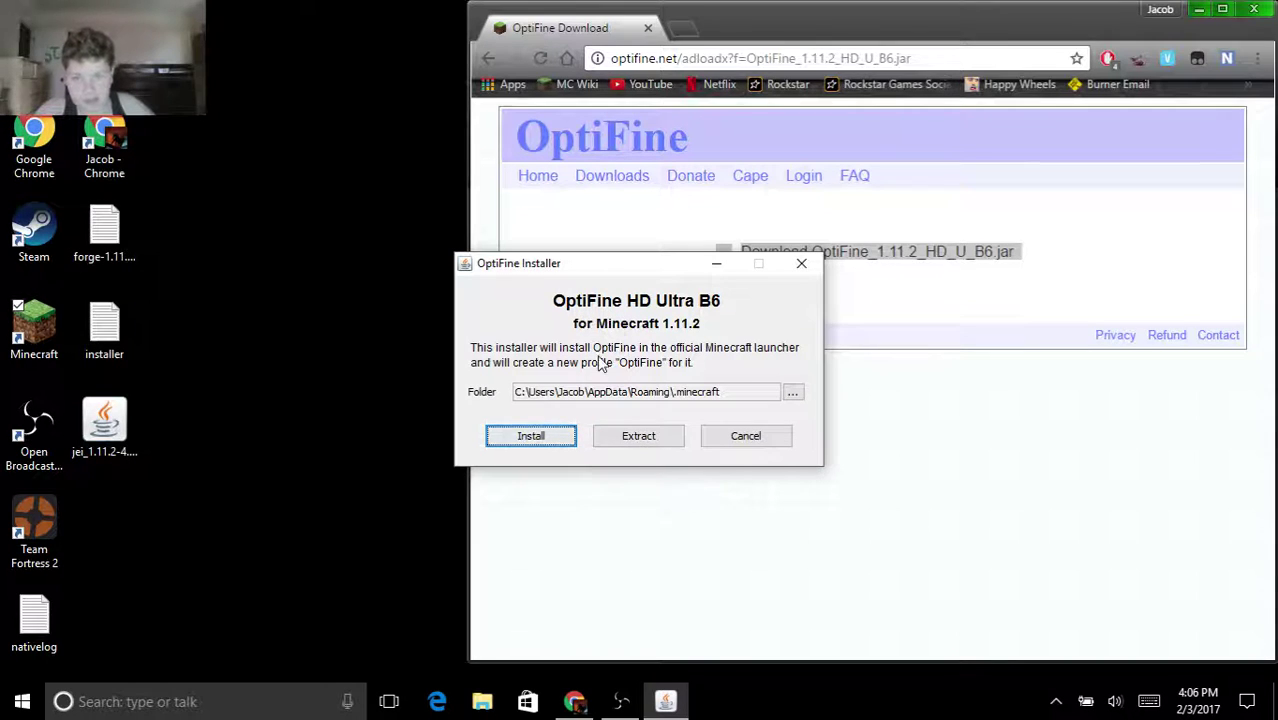
Step: Install OptiFine HD Ultra B6 into the Minecraft folder and dismiss the success message
click(540, 441)
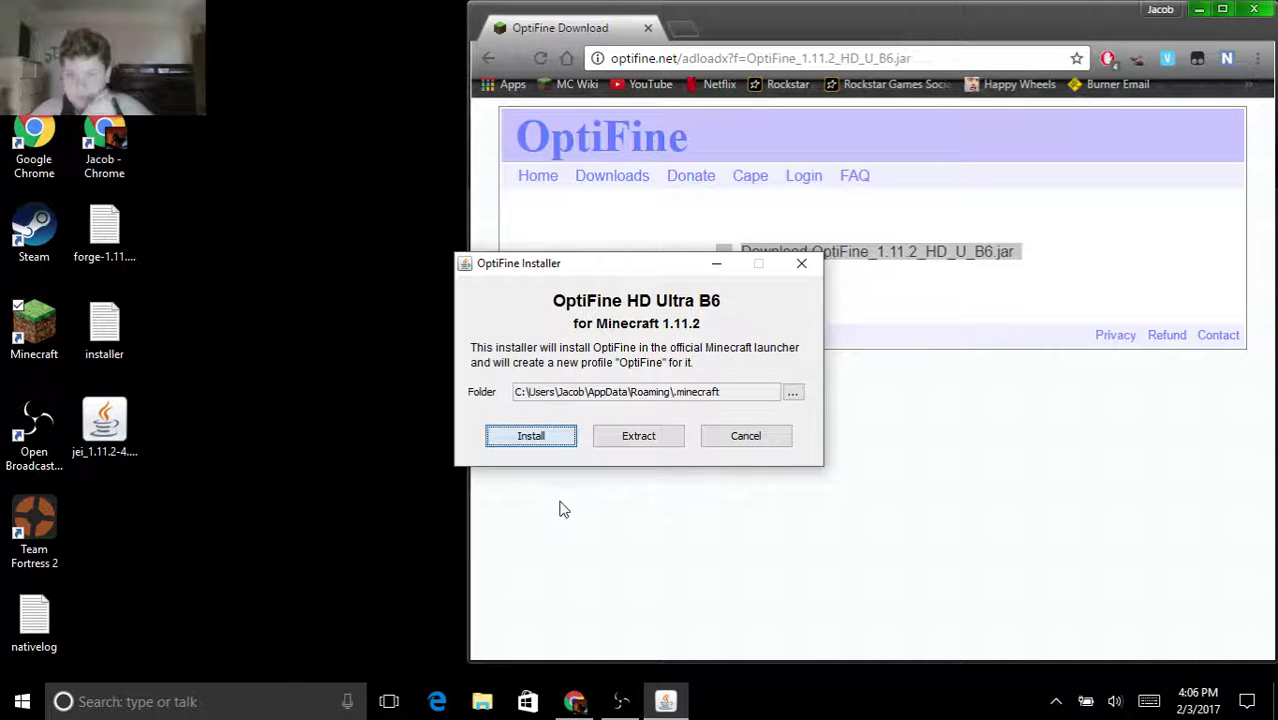
click(531, 442)
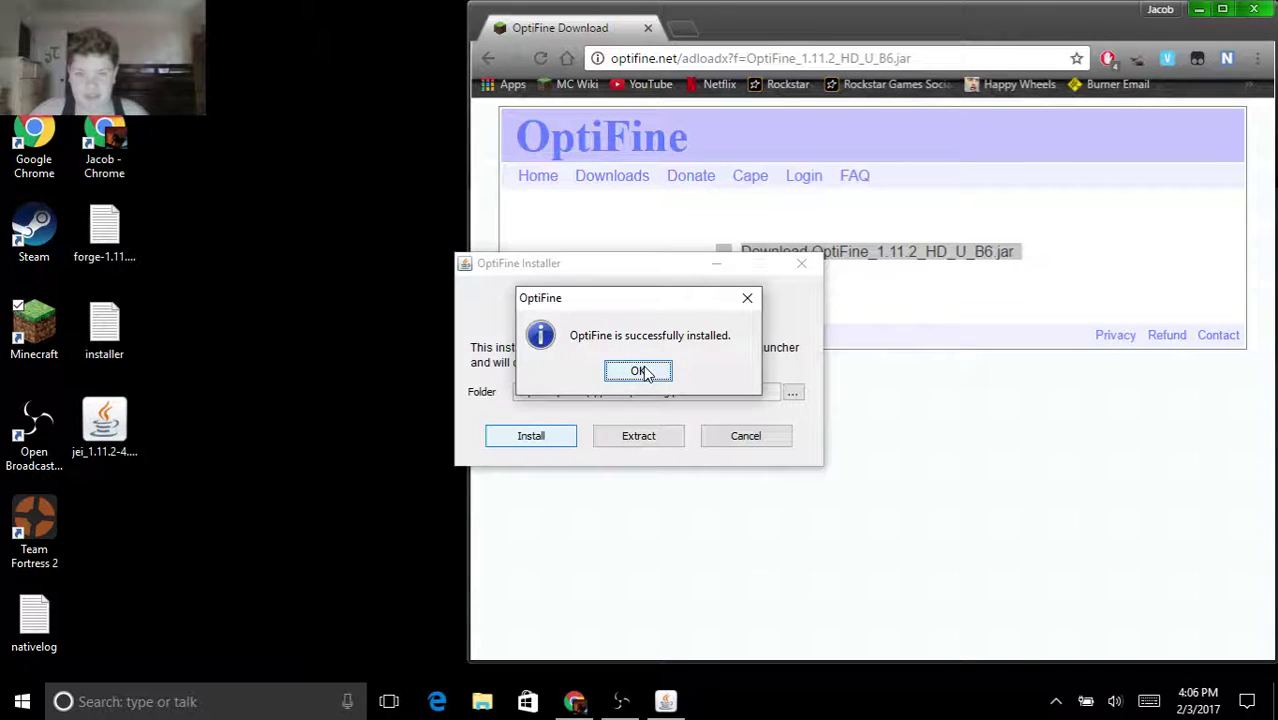
click(642, 372)
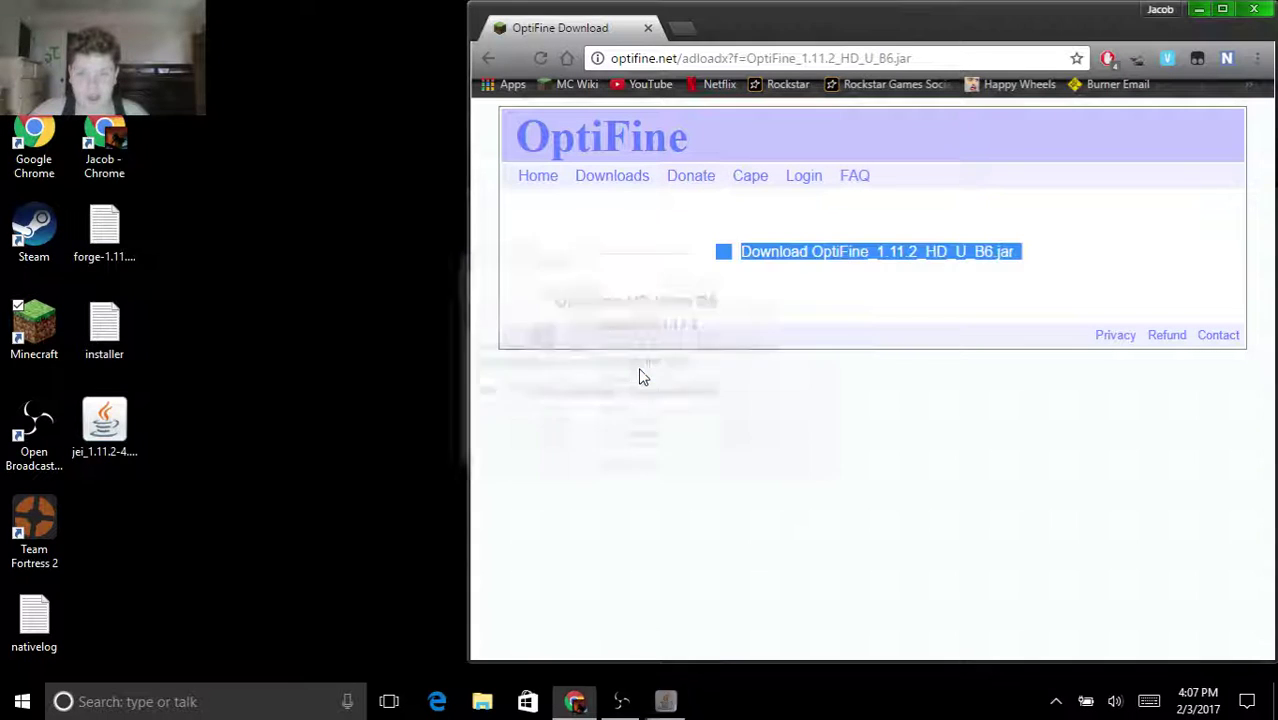
Step: Open File Explorer at the %appdata% Roaming folder
click(1199, 12)
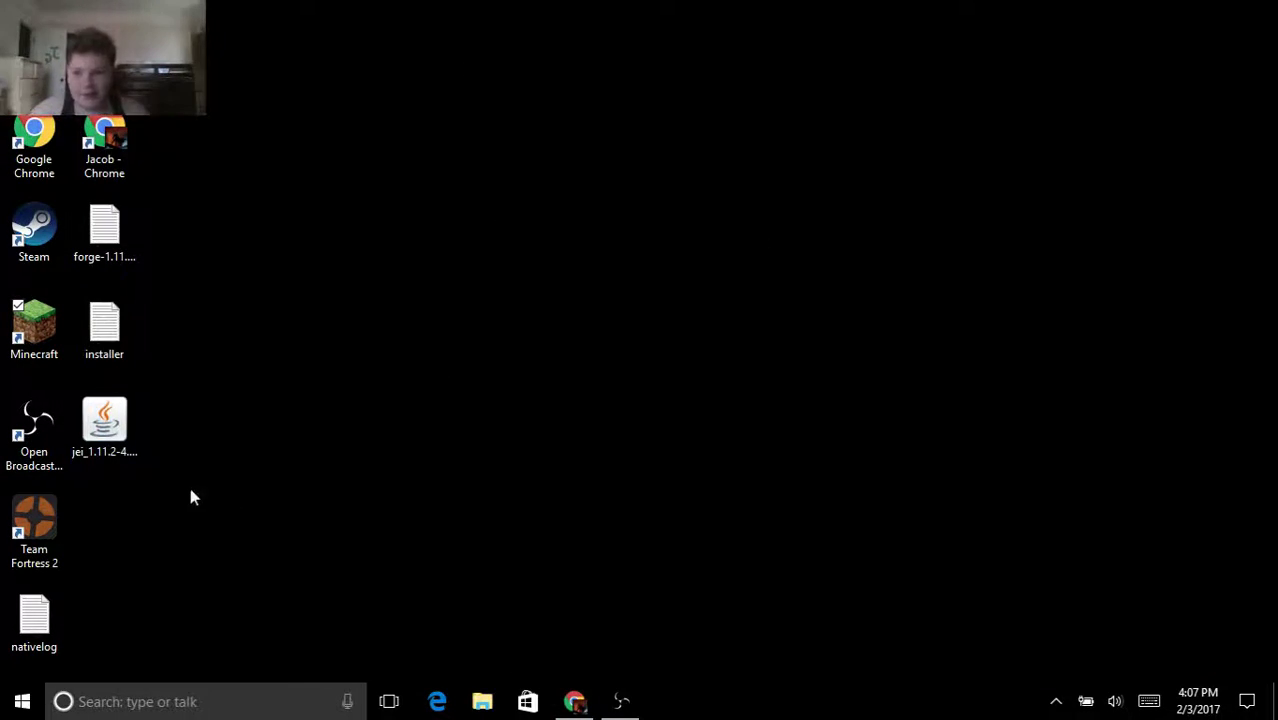
click(482, 700)
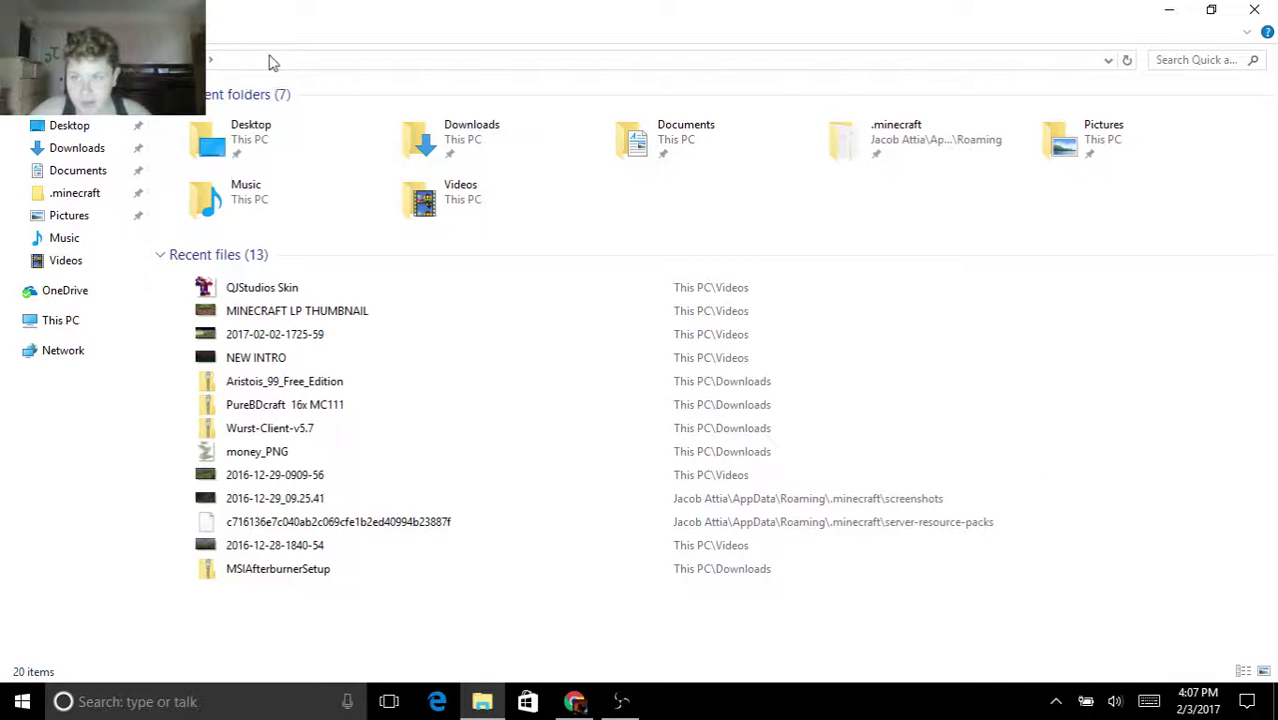
click(262, 63)
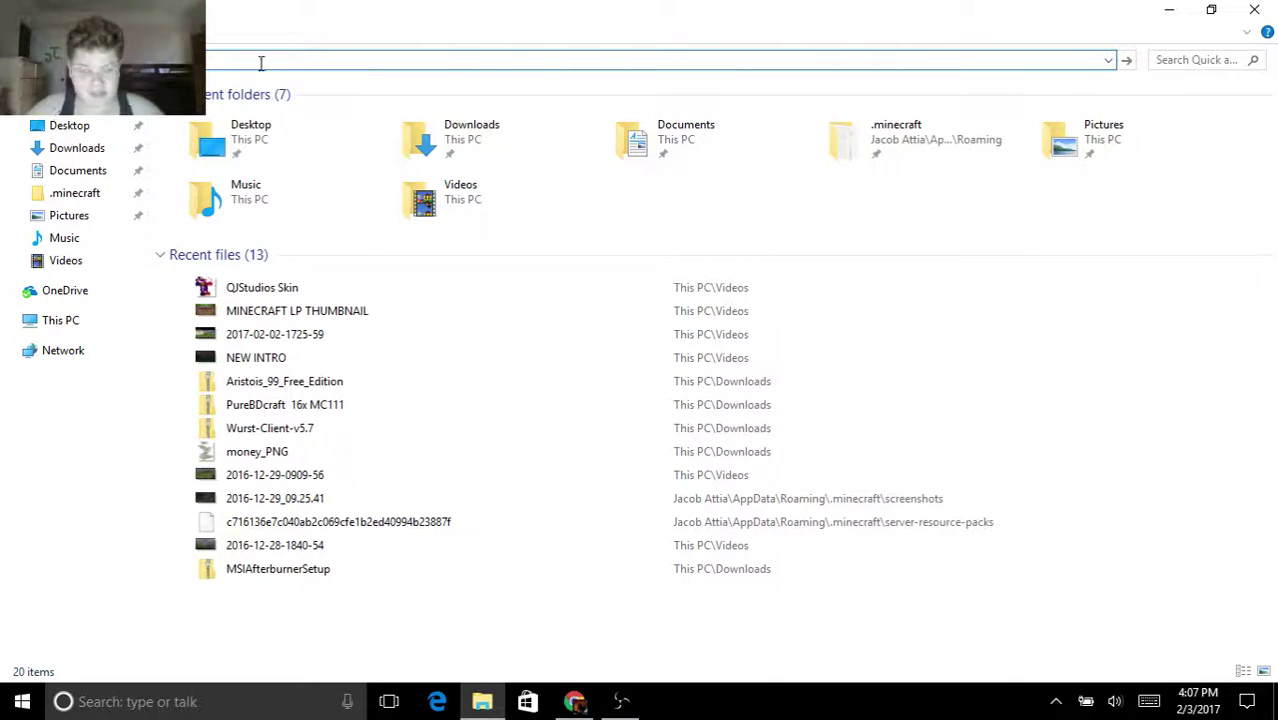
key(Return)
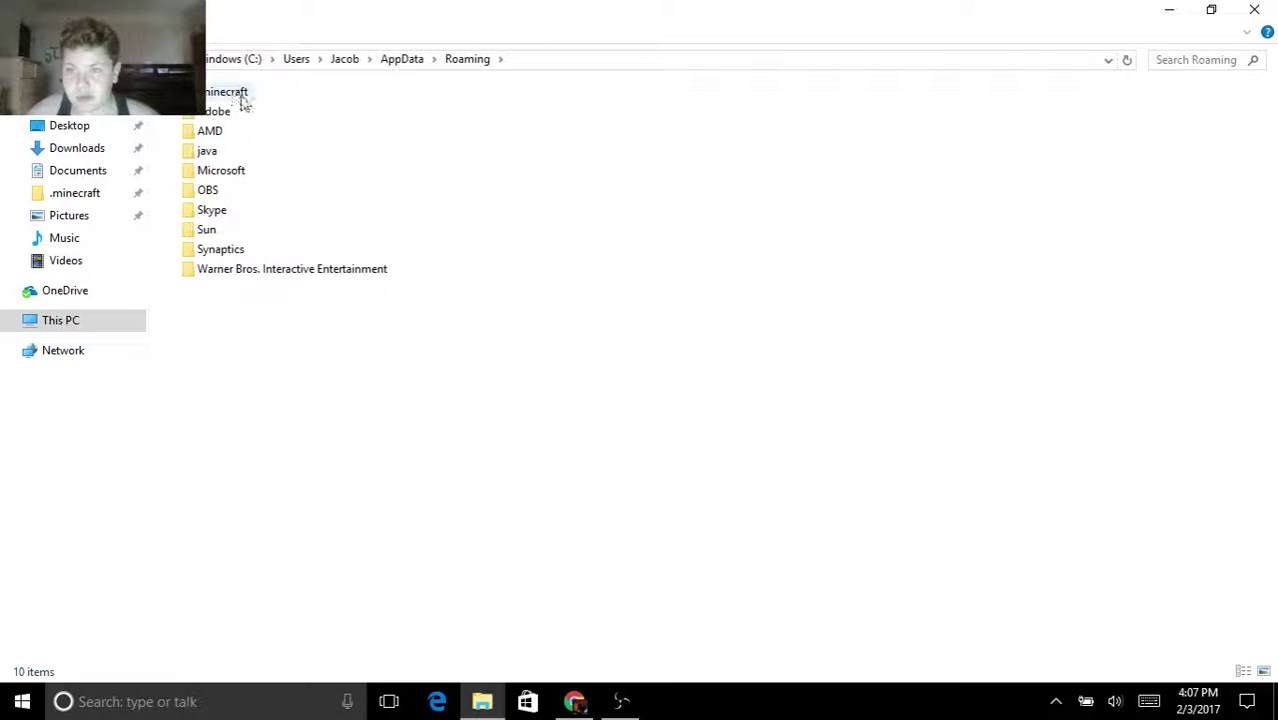
Step: Check .minecraft\versions for the 1.11.2-OptiFine_HD_U_B6 folder, then close Explorer
click(240, 97)
double_click(240, 97)
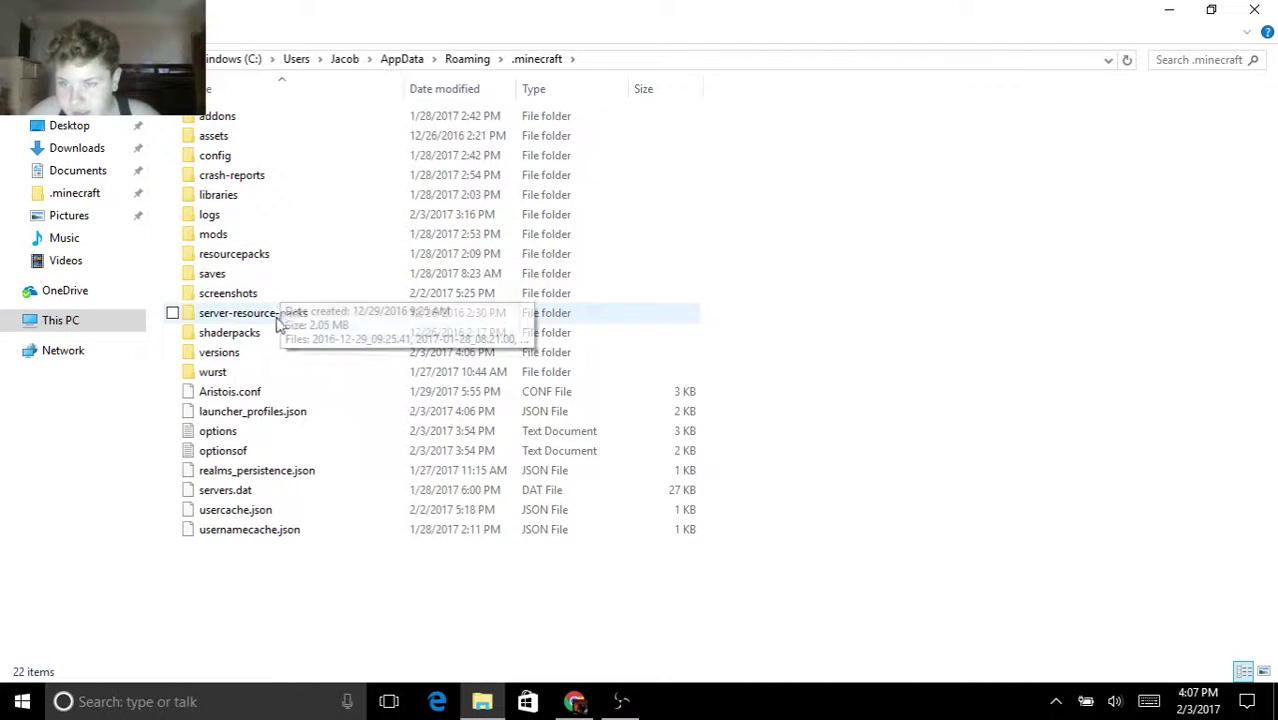
double_click(266, 358)
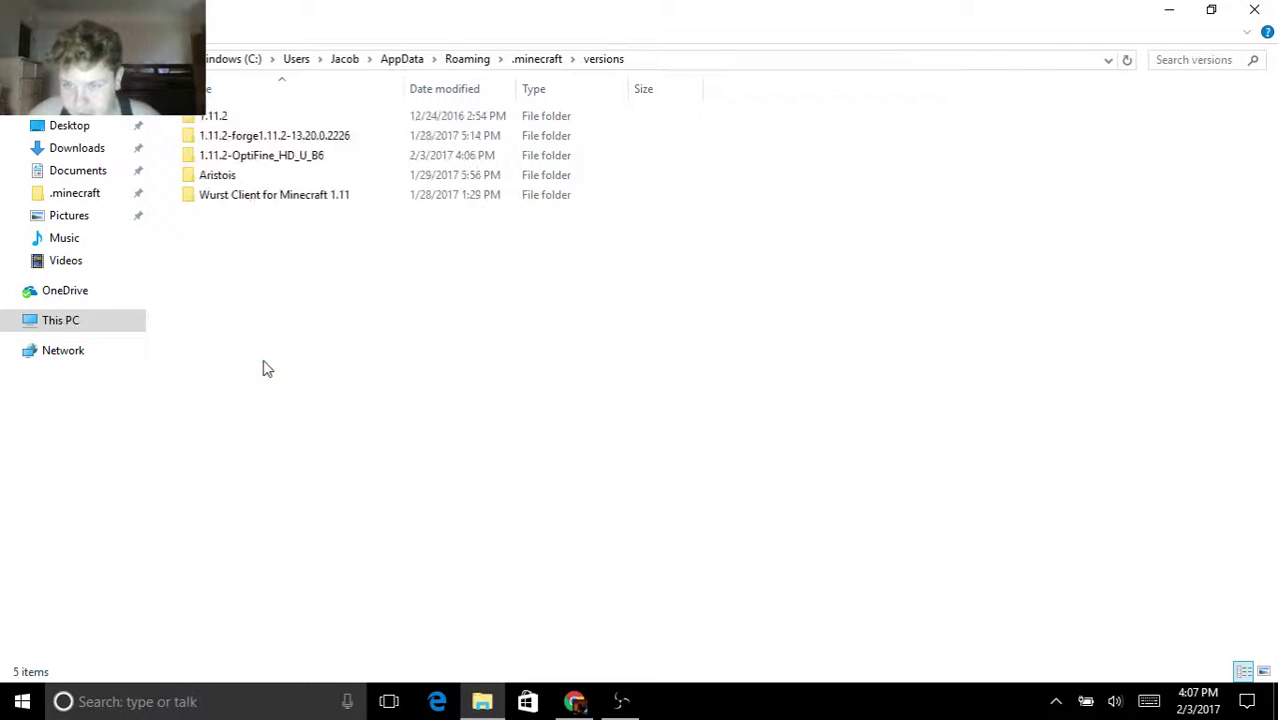
double_click(250, 156)
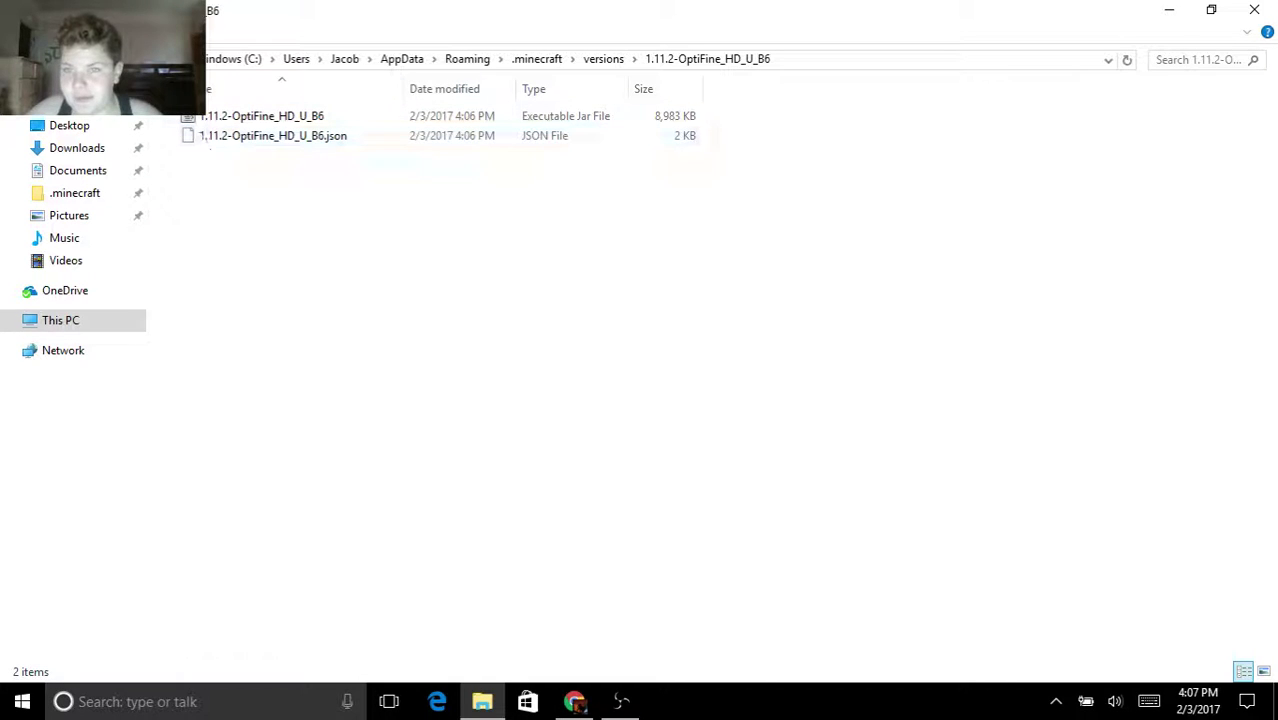
click(18, 58)
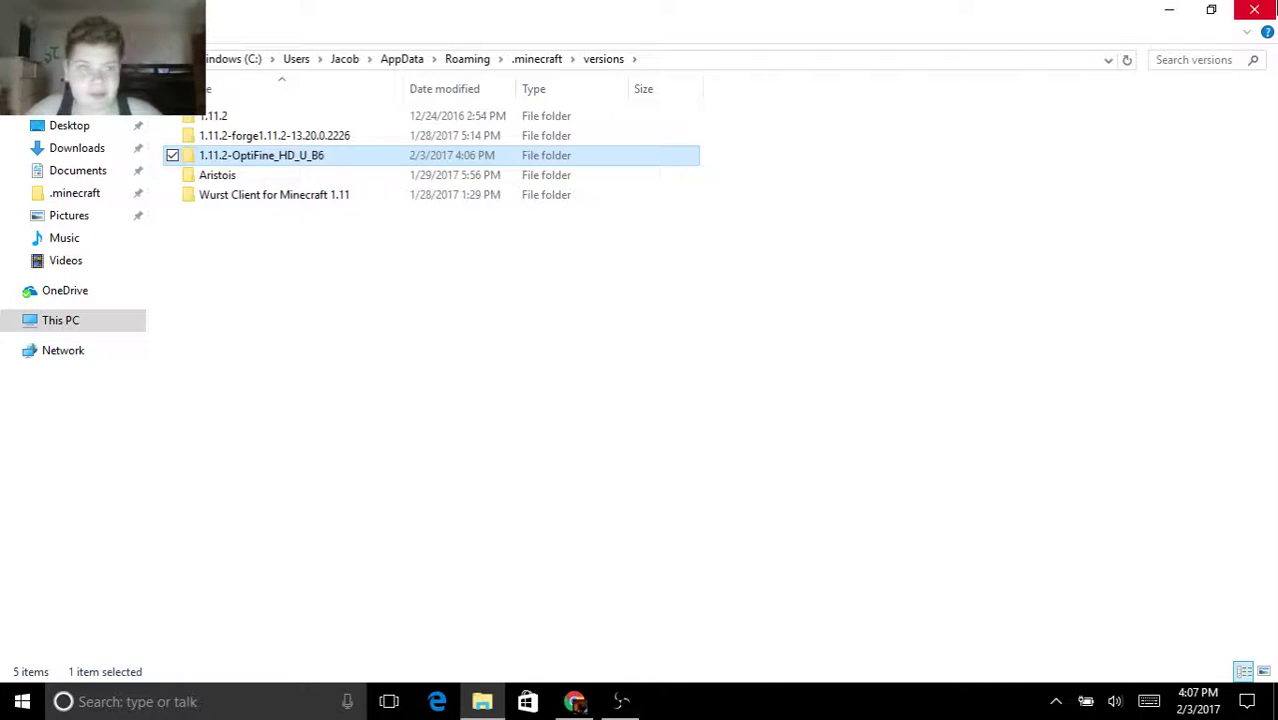
click(1254, 9)
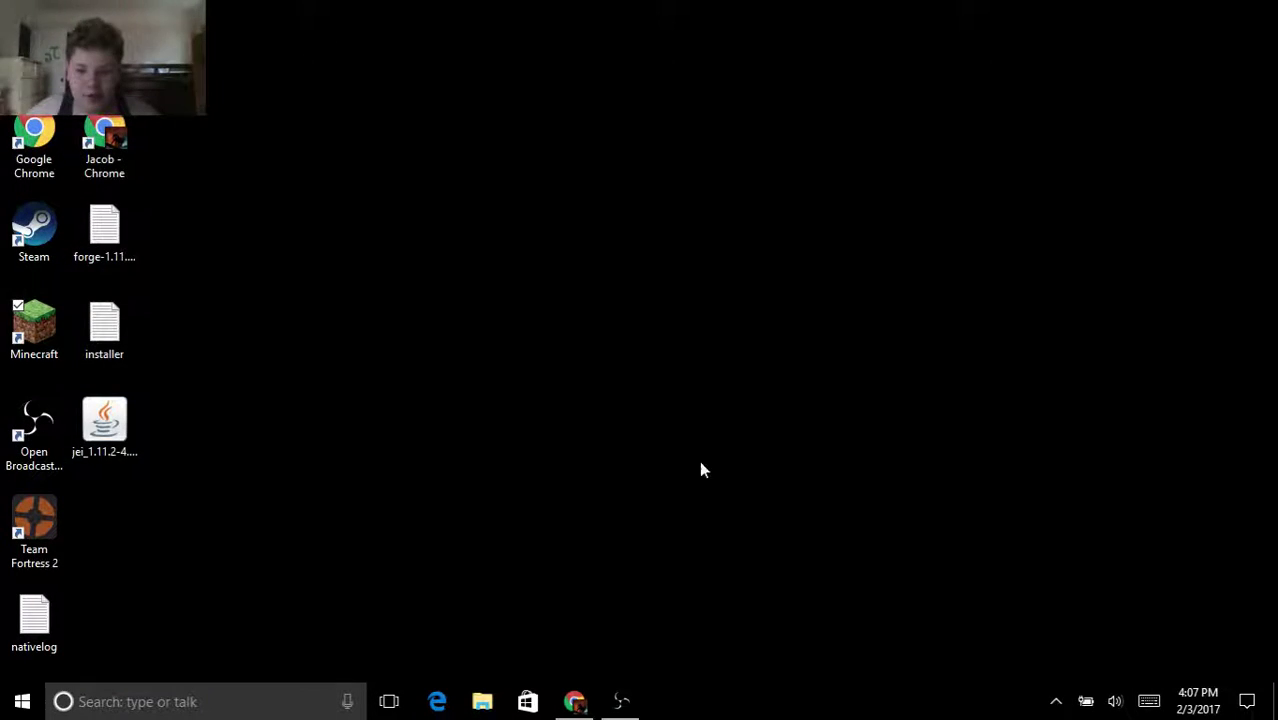
Step: Launch Minecraft Launcher 1.6.76 from its desktop shortcut and let it load
double_click(27, 345)
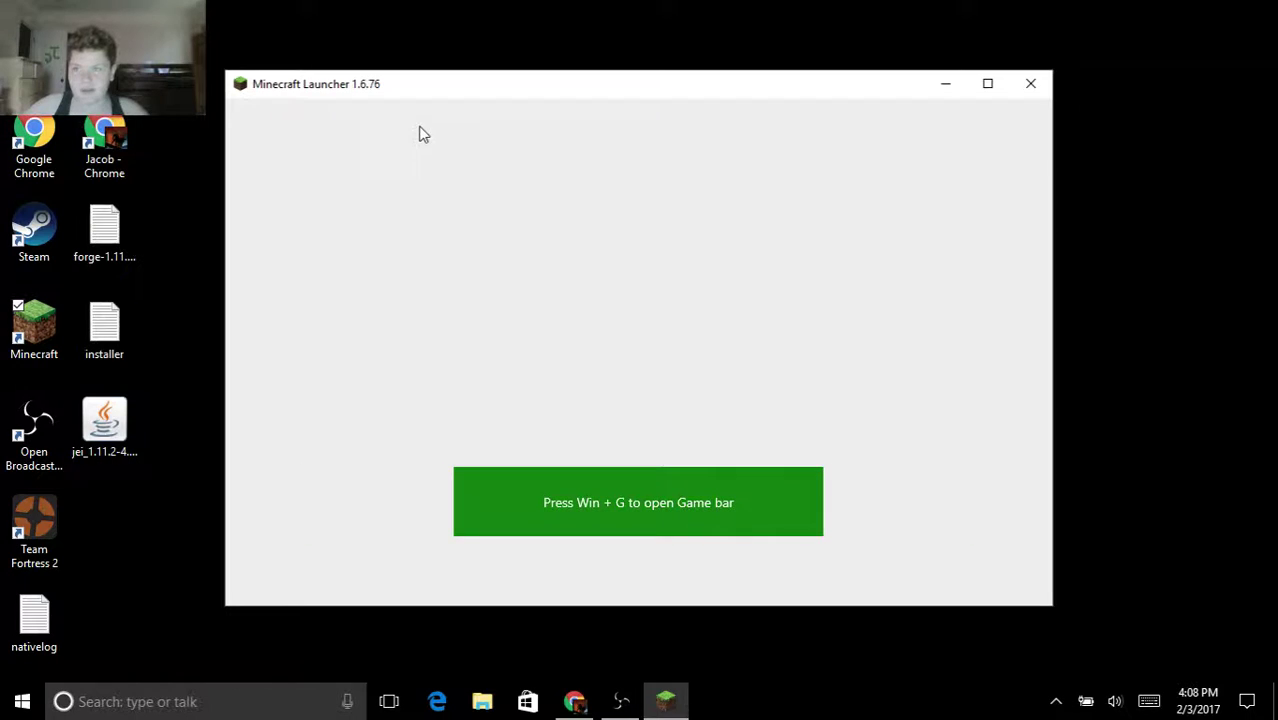
mouse_move(733, 526)
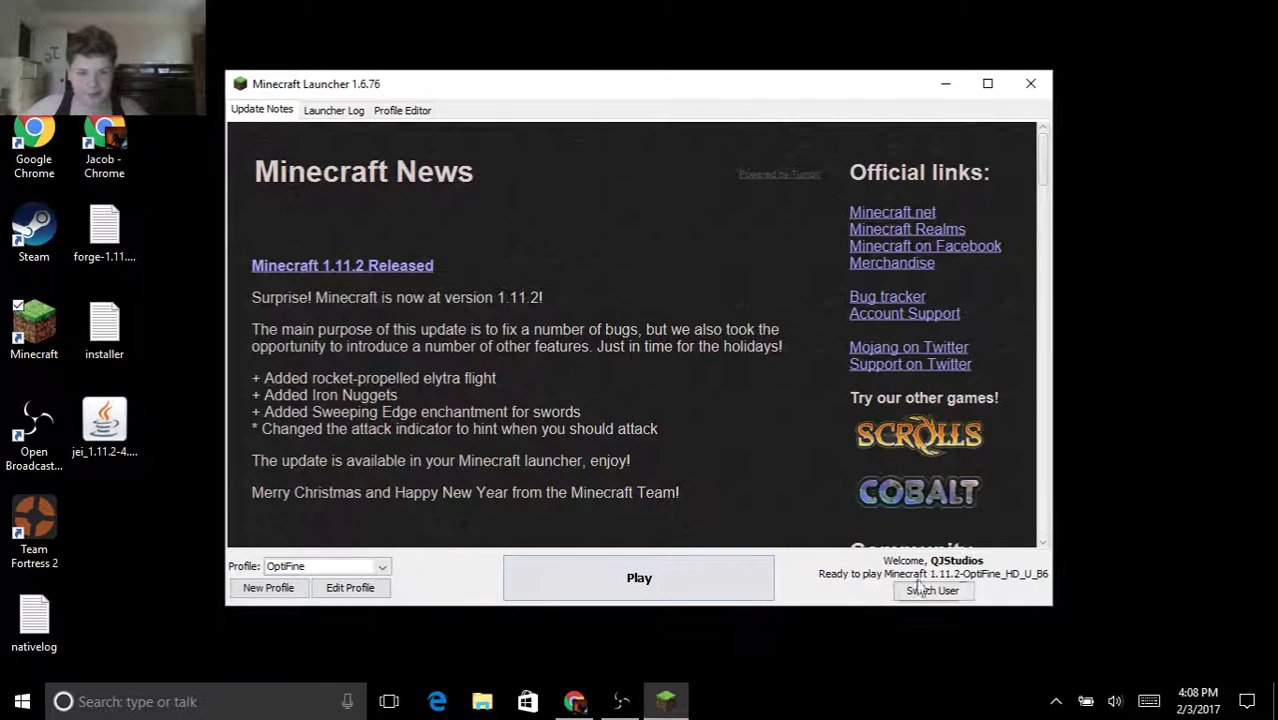
Step: Make the player's own profile the active launcher profile
click(365, 567)
click(320, 604)
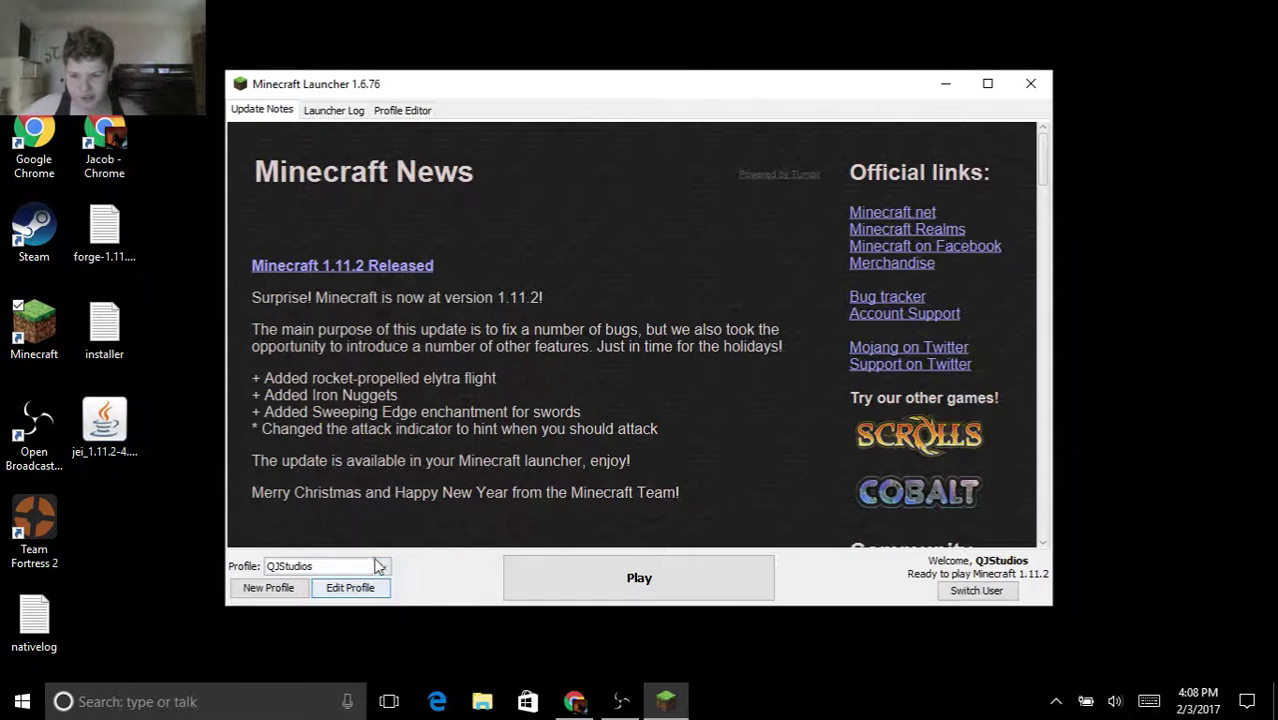
click(377, 566)
click(337, 585)
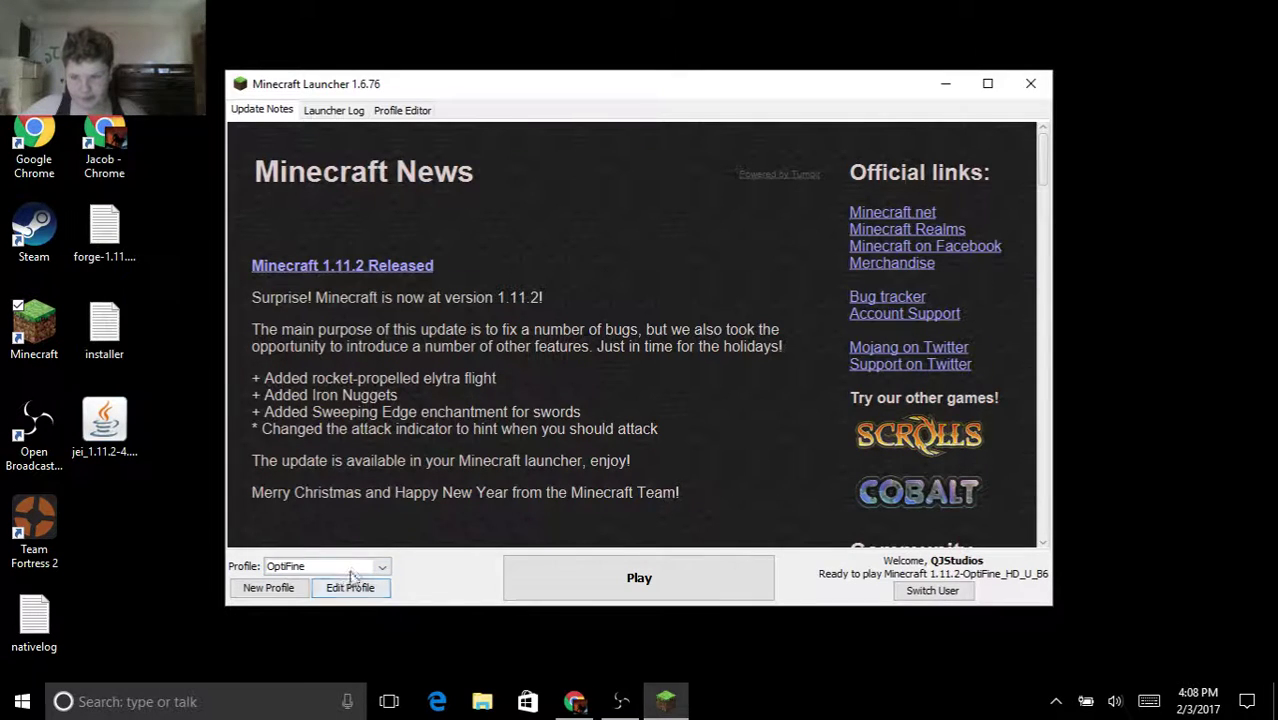
click(372, 567)
click(333, 600)
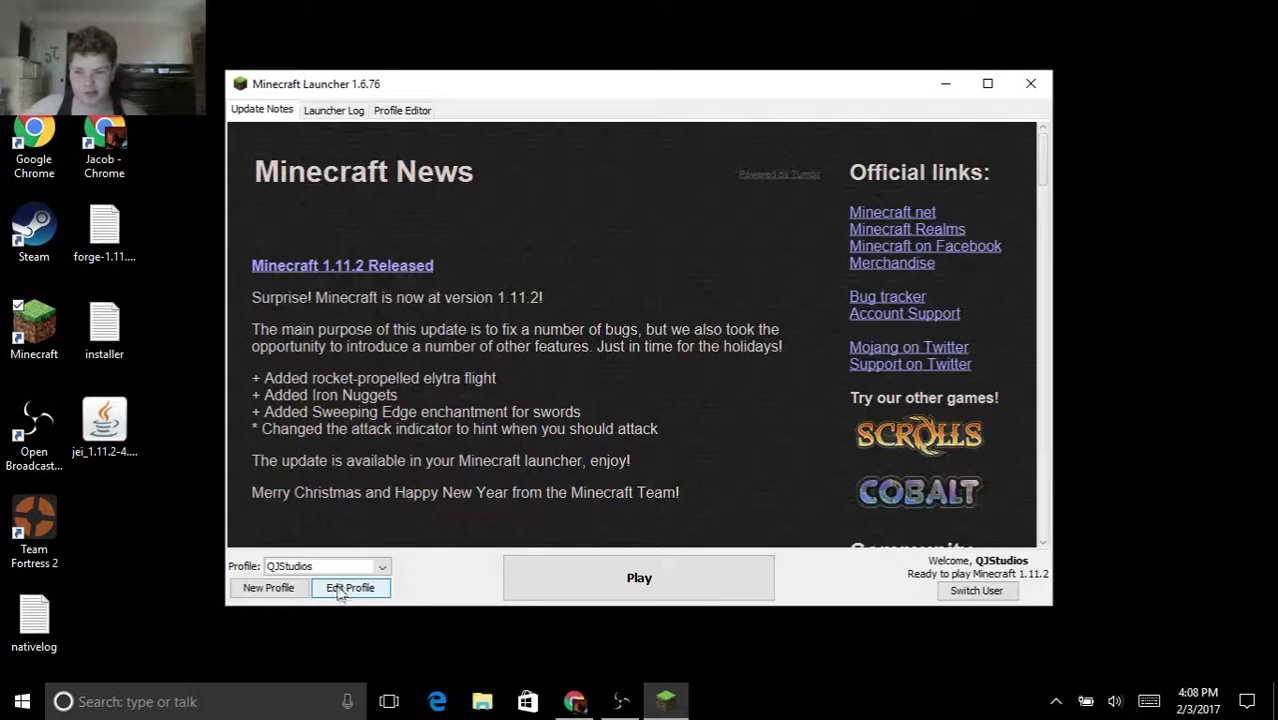
Step: Set the profile's version to release 1.11.2-OptiFine_HD_U_B6, save it, and close the launcher
click(345, 590)
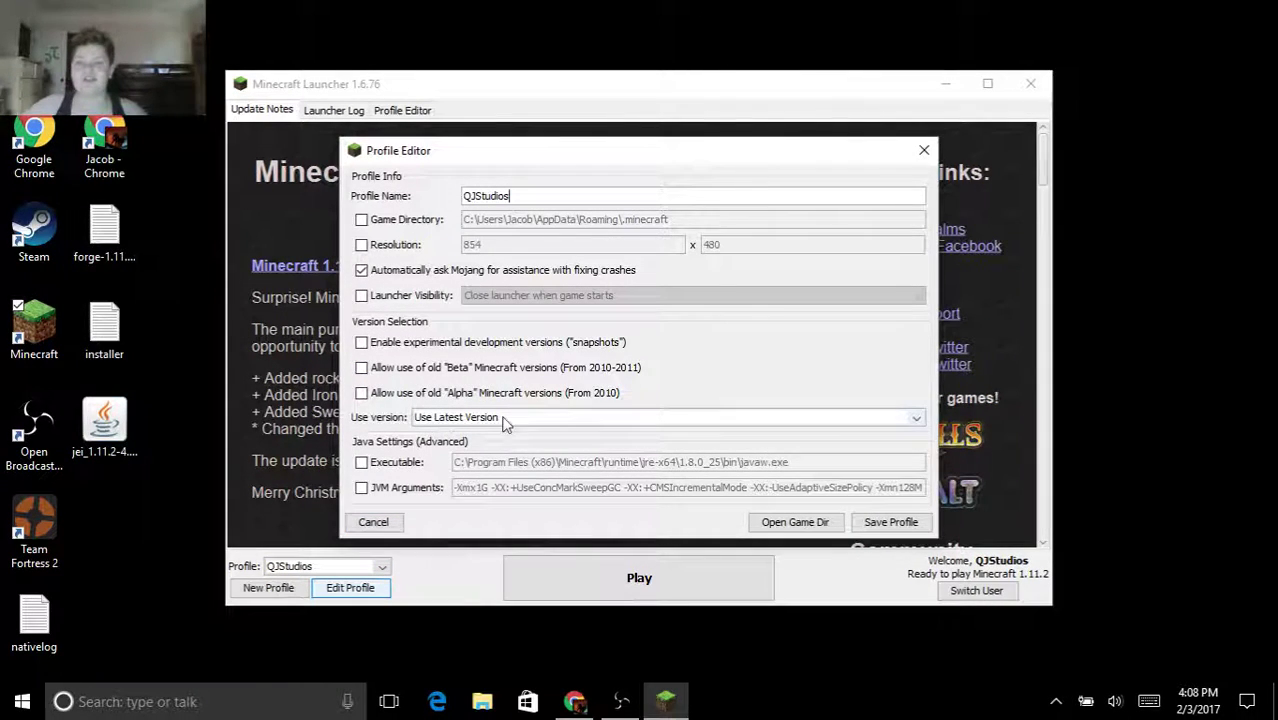
click(513, 420)
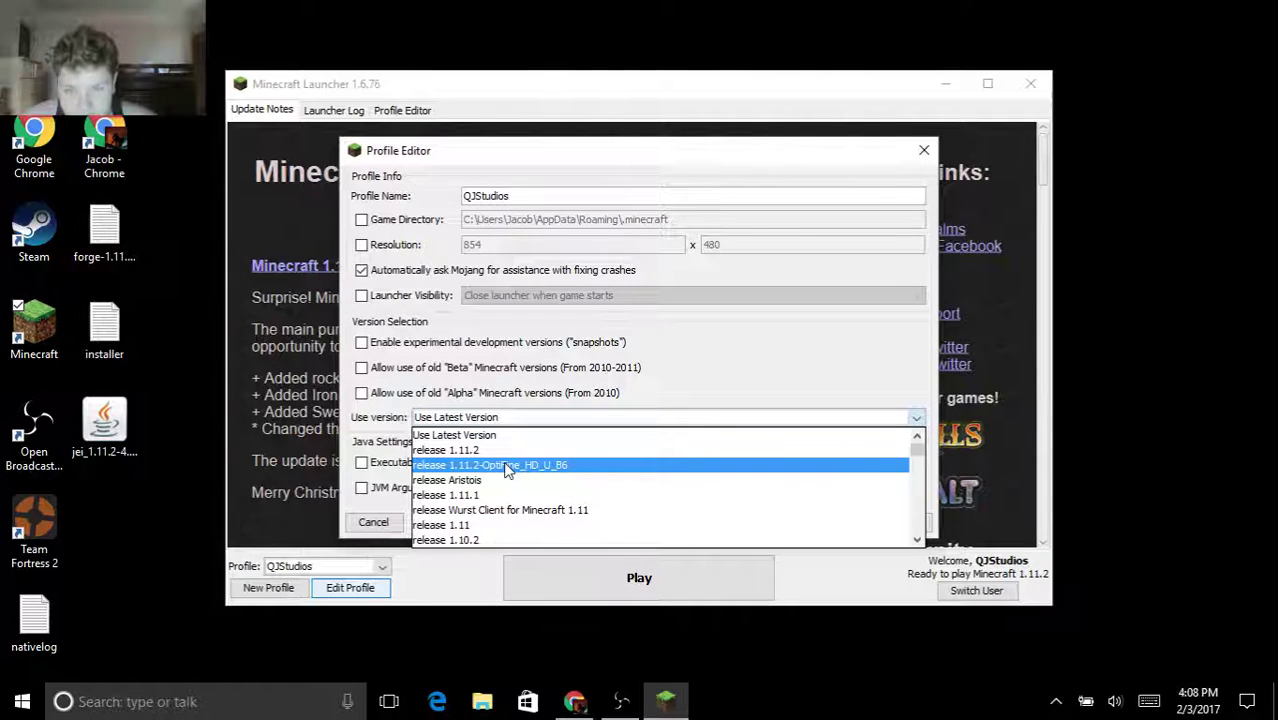
click(505, 466)
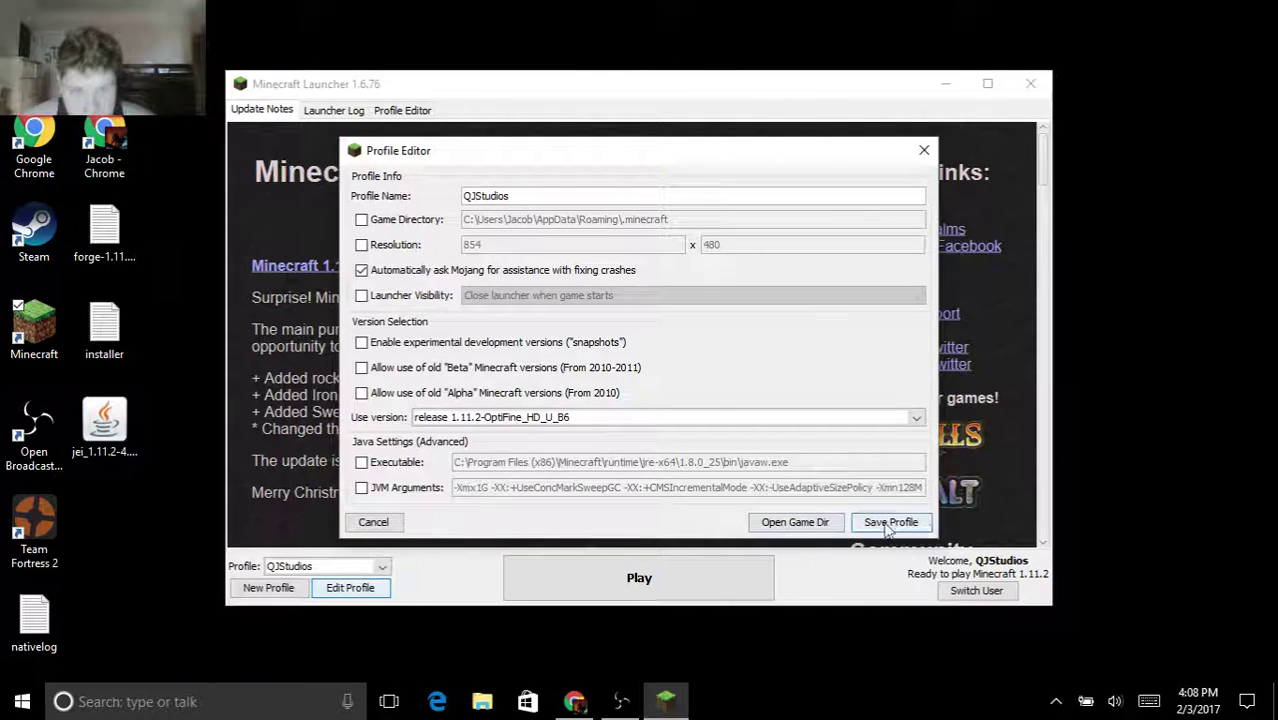
click(887, 524)
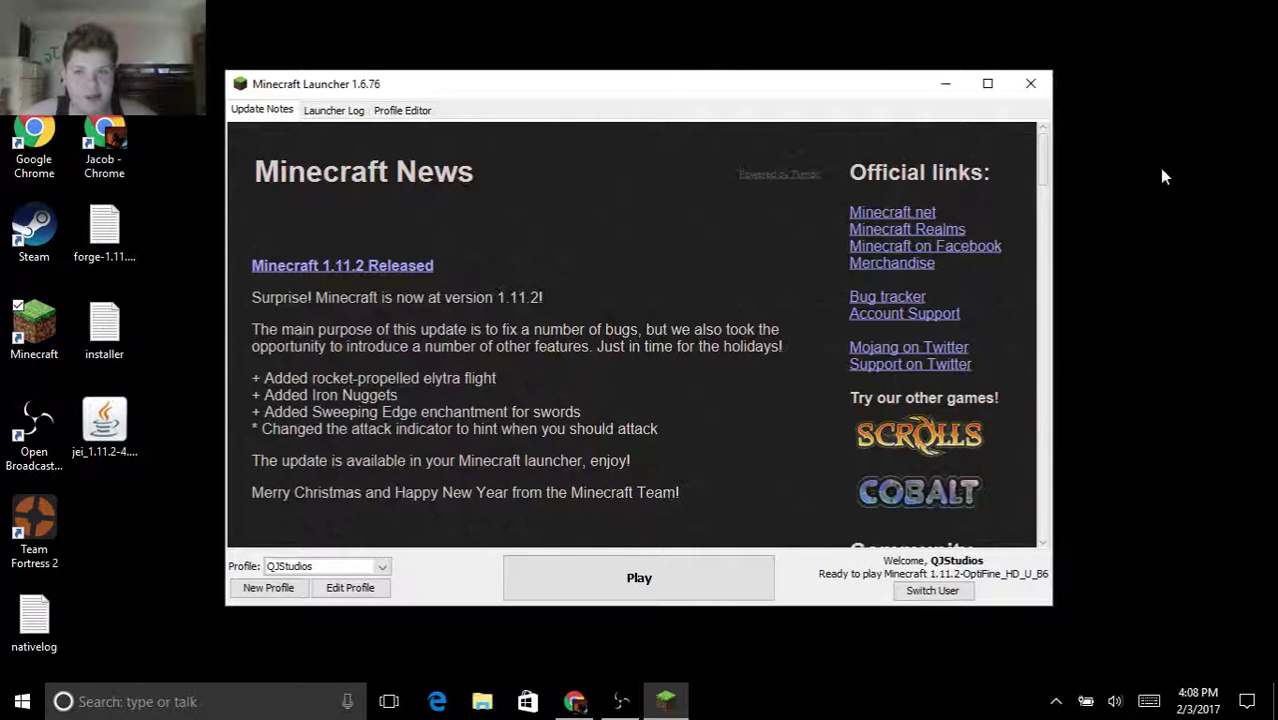
click(1030, 84)
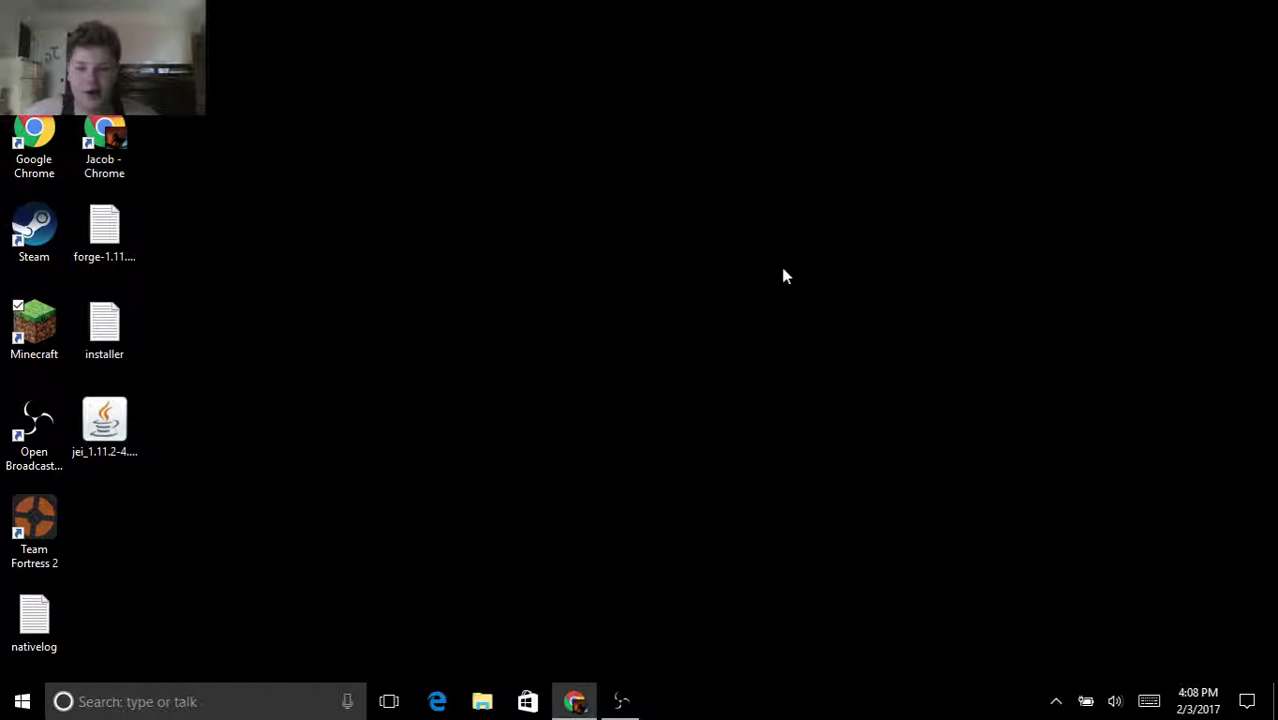
drag(370, 240, 958, 420)
drag(1045, 455, 422, 297)
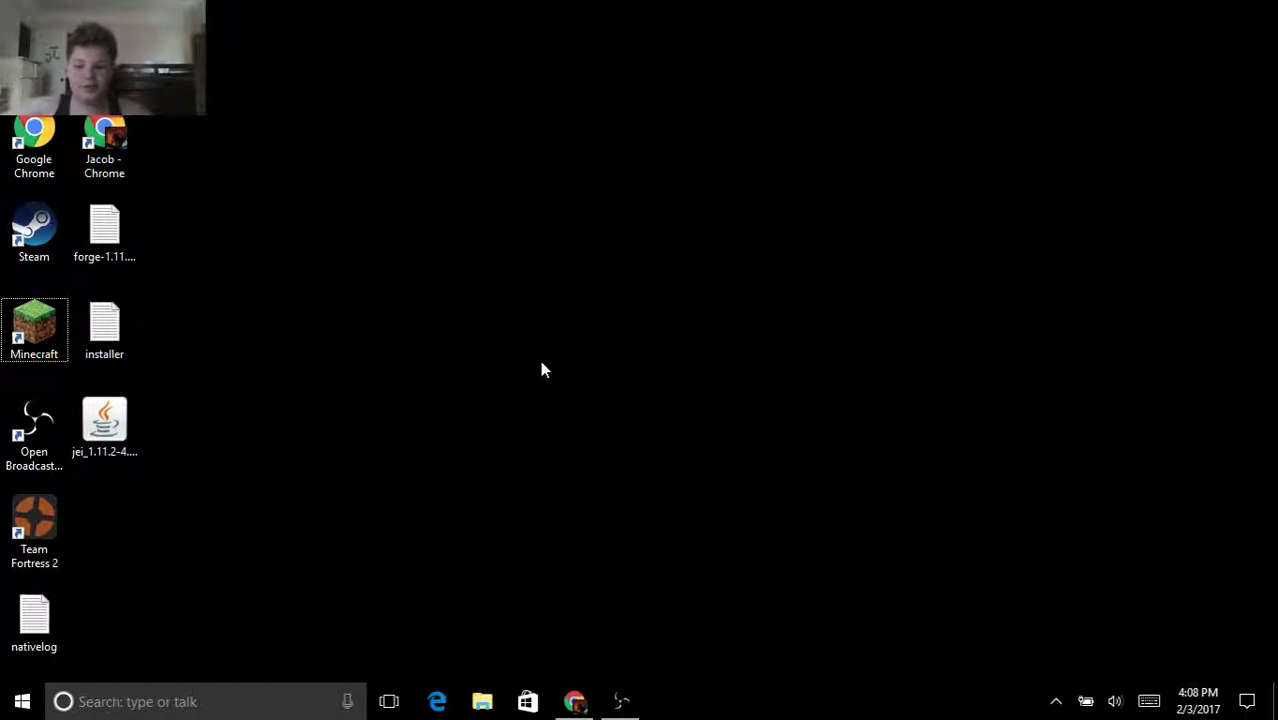